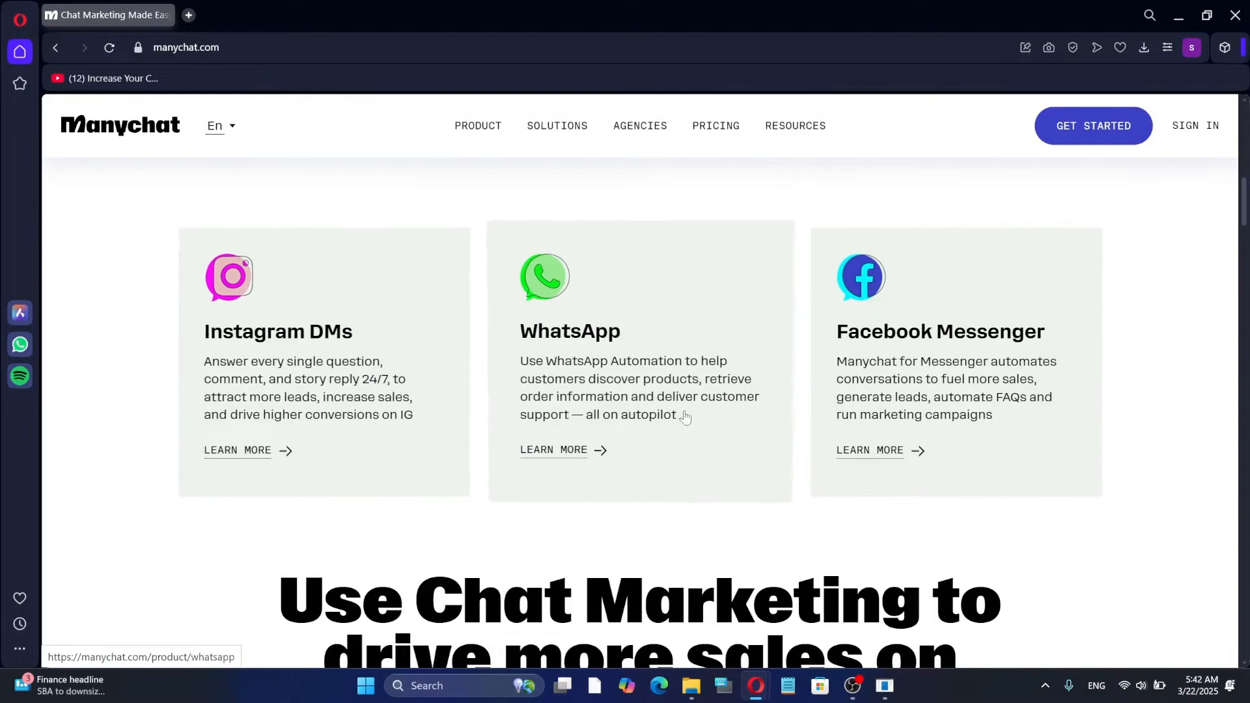
Step: Examine the Manychat home page's channel cards and the sections on lead generation, conversion rates and automatic replies
{"action": "scroll", "coordinate": [1029, 582], "scroll_direction": "down", "scroll_amount": 5}
{"action": "scroll", "coordinate": [1028, 581], "scroll_direction": "up", "scroll_amount": 3}
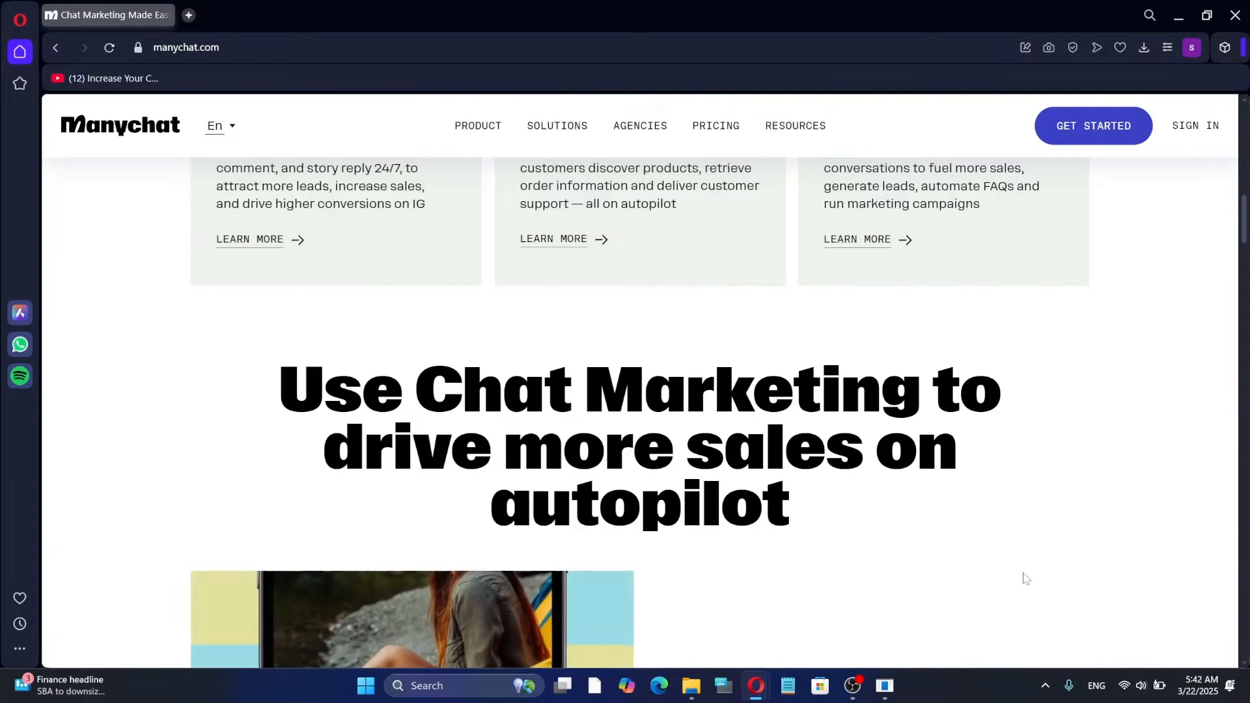
{"action": "scroll", "coordinate": [1037, 501], "scroll_direction": "down", "scroll_amount": 3}
{"action": "scroll", "coordinate": [1036, 500], "scroll_direction": "down", "scroll_amount": 3}
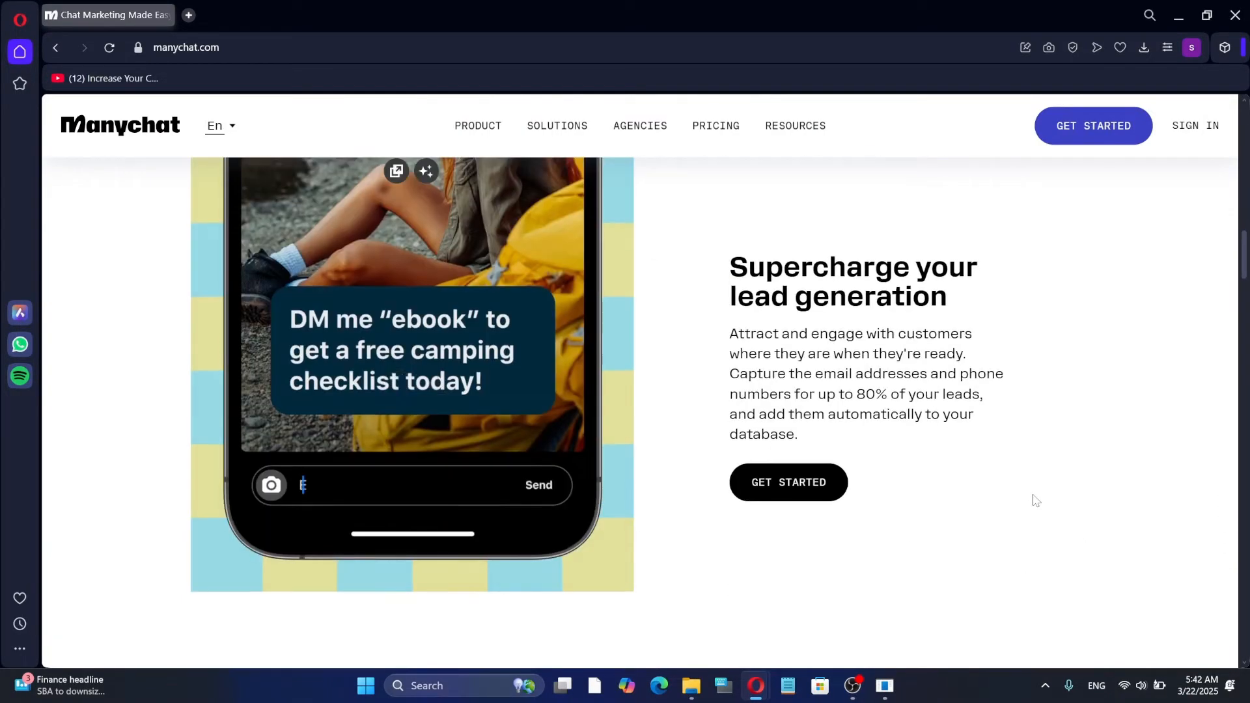
{"action": "scroll", "coordinate": [897, 525], "scroll_direction": "down", "scroll_amount": 8}
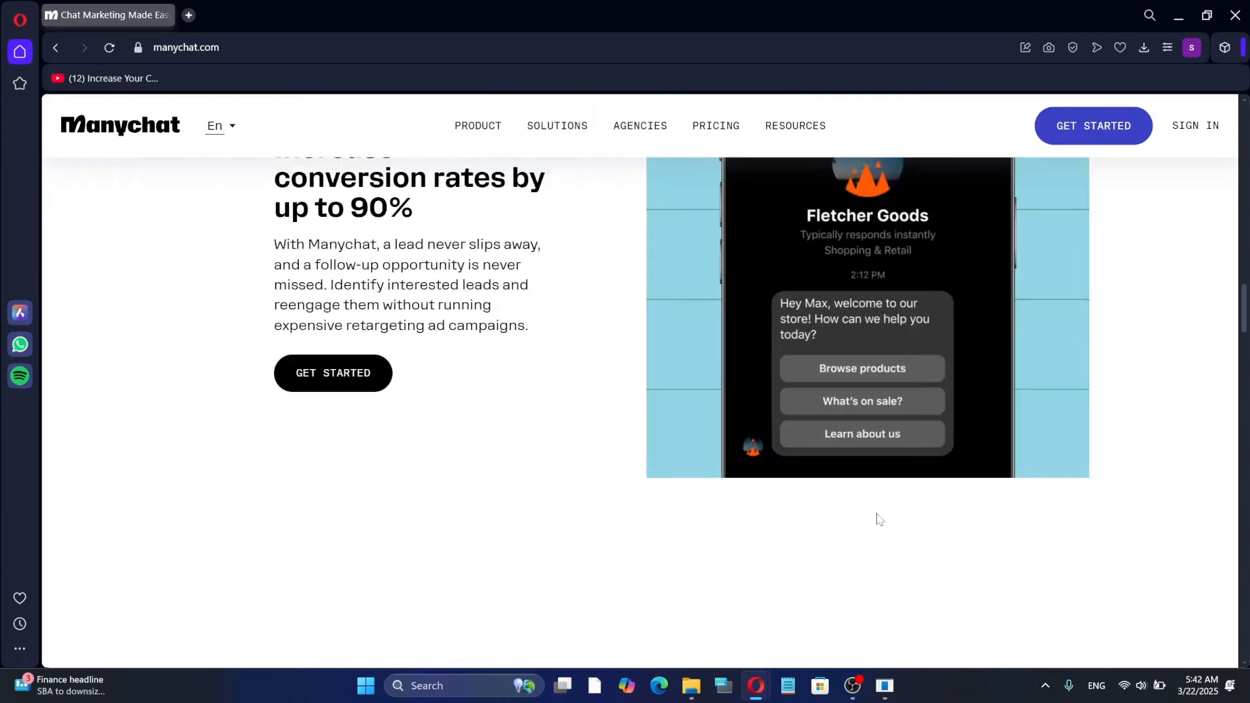
{"action": "scroll", "coordinate": [993, 522], "scroll_direction": "down", "scroll_amount": 6}
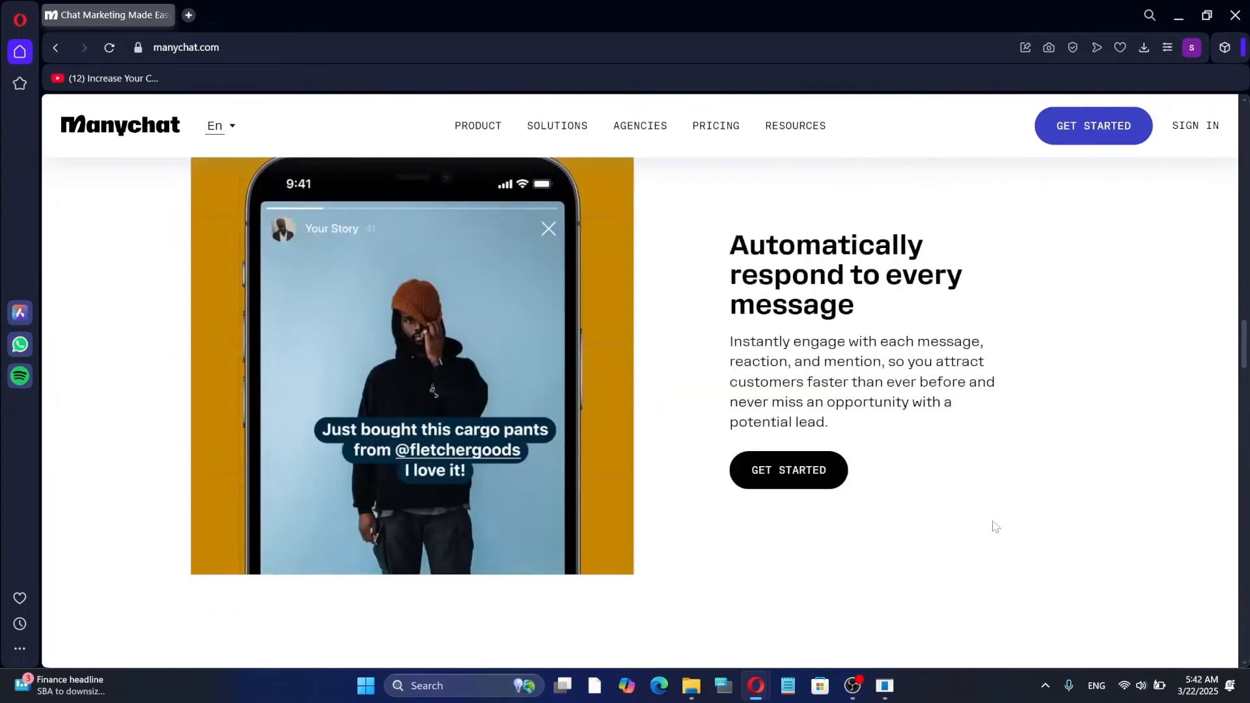
{"action": "scroll", "coordinate": [996, 526], "scroll_direction": "up", "scroll_amount": 9}
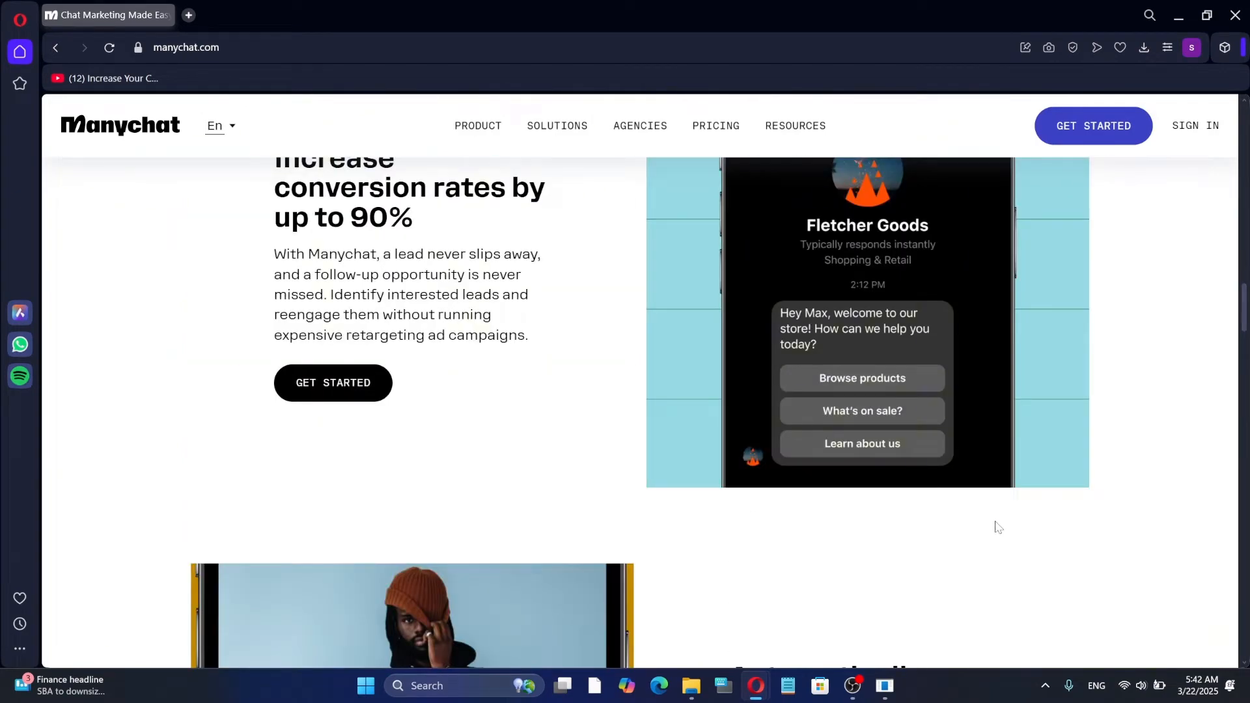
{"action": "scroll", "coordinate": [997, 526], "scroll_direction": "up", "scroll_amount": 10}
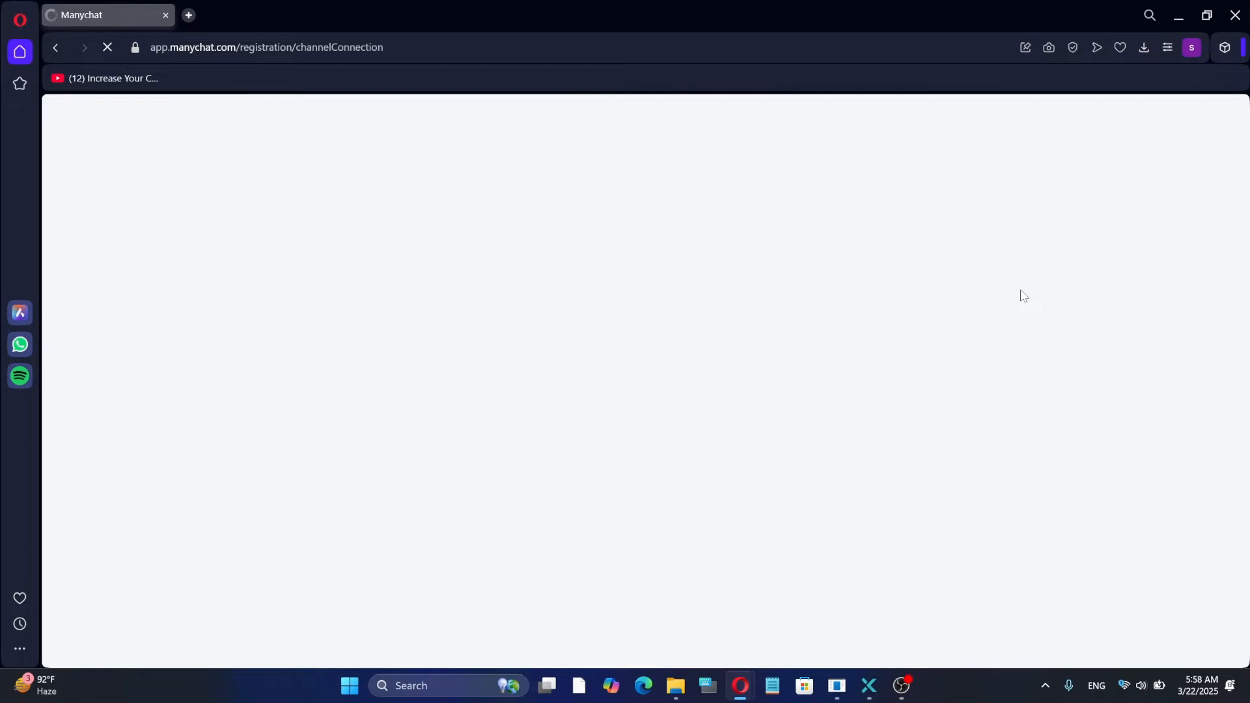
Step: Open the Automation section, search My Automations for "yout", and clear the search
{"action": "left_click", "coordinate": [873, 197]}
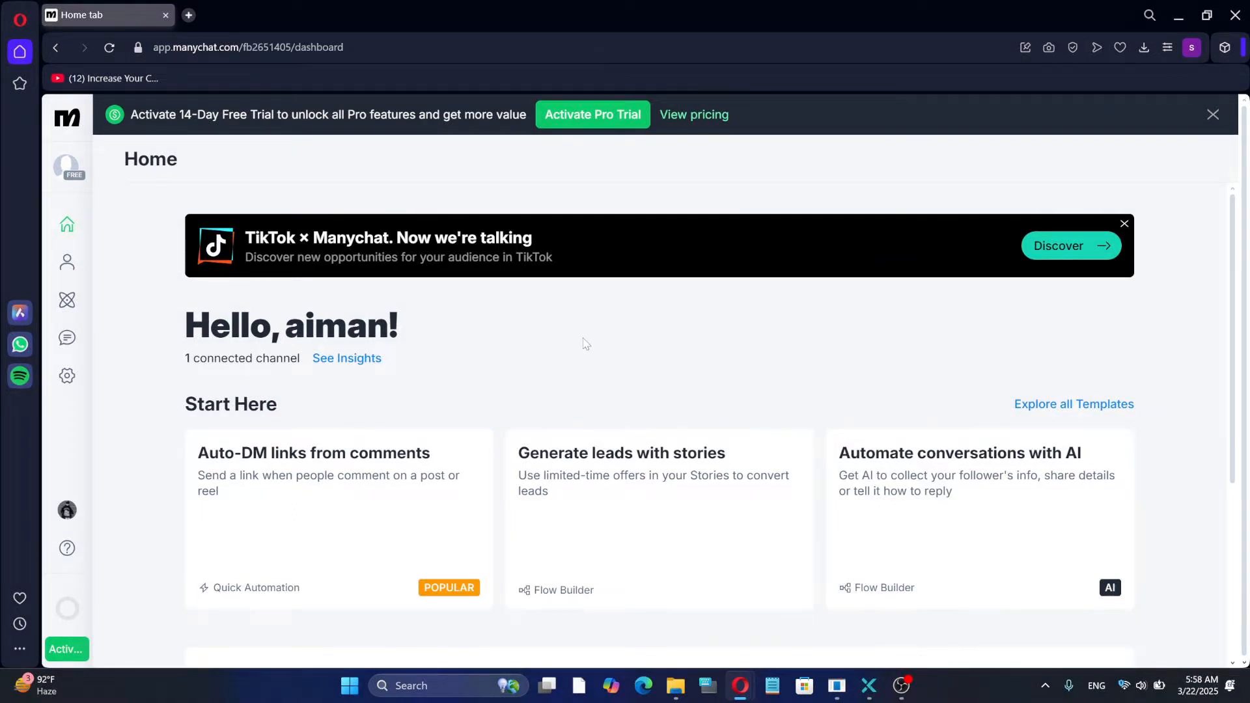
{"action": "left_click", "coordinate": [57, 306]}
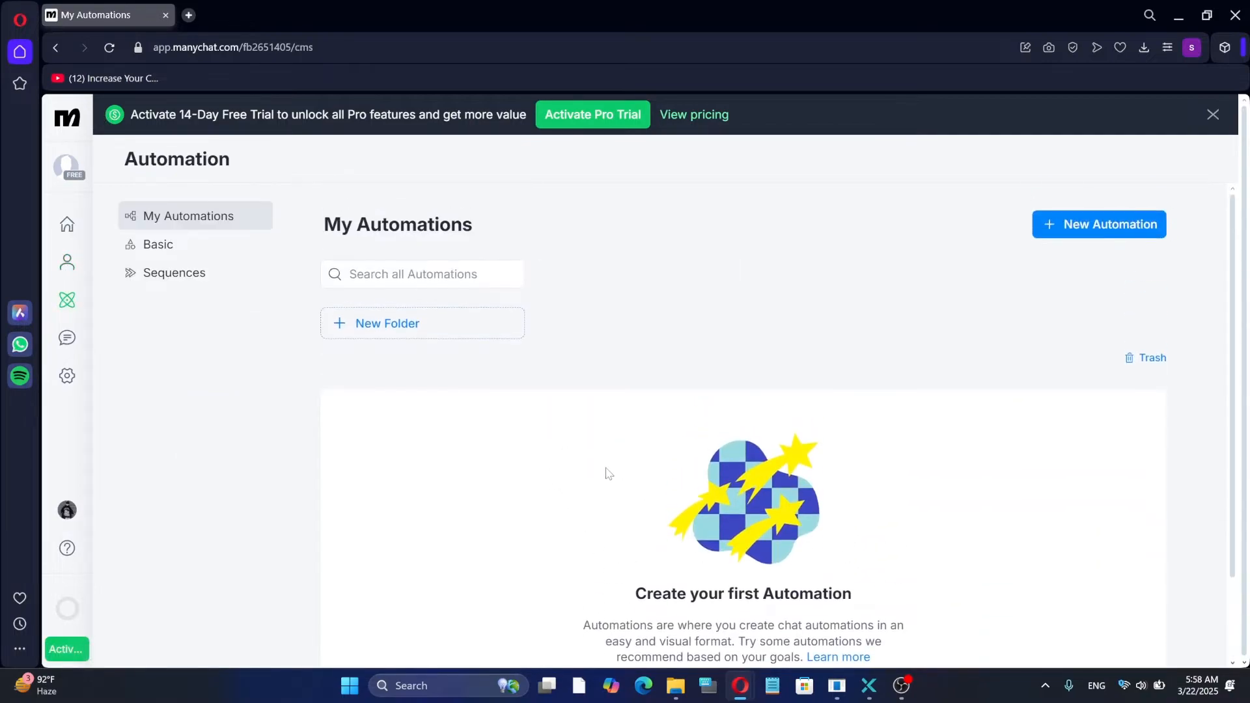
{"action": "left_click", "coordinate": [391, 275]}
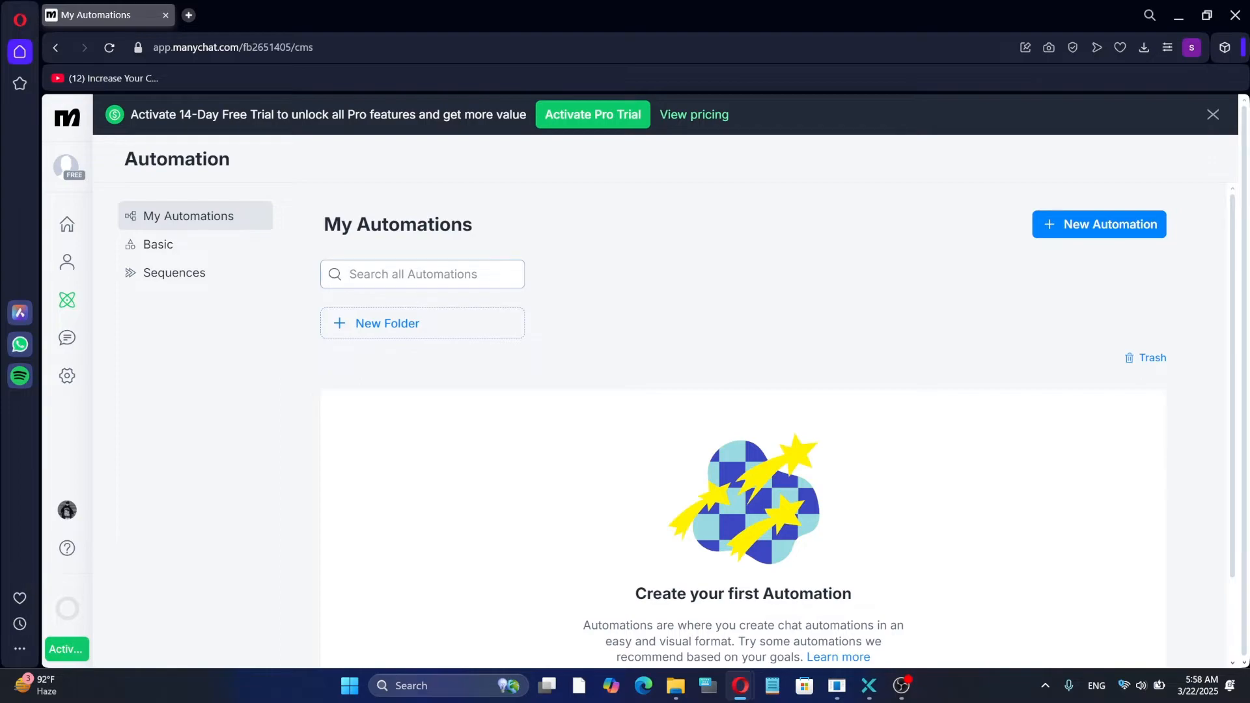
{"action": "type", "text": "y"}
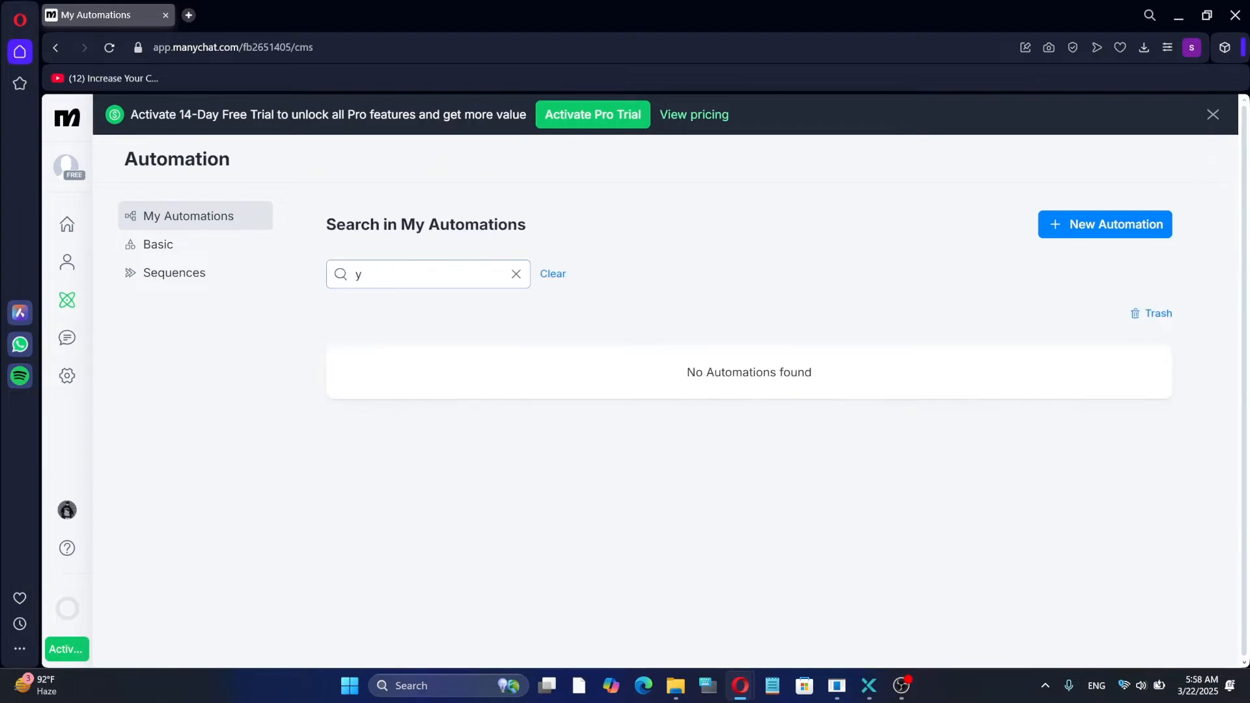
{"action": "type", "text": "out"}
{"action": "left_click", "coordinate": [553, 274]}
Step: Review the Basic Automations: Conversation Starters, Story Mention Reply, Default Reply and Main Menu
{"action": "left_click", "coordinate": [158, 245]}
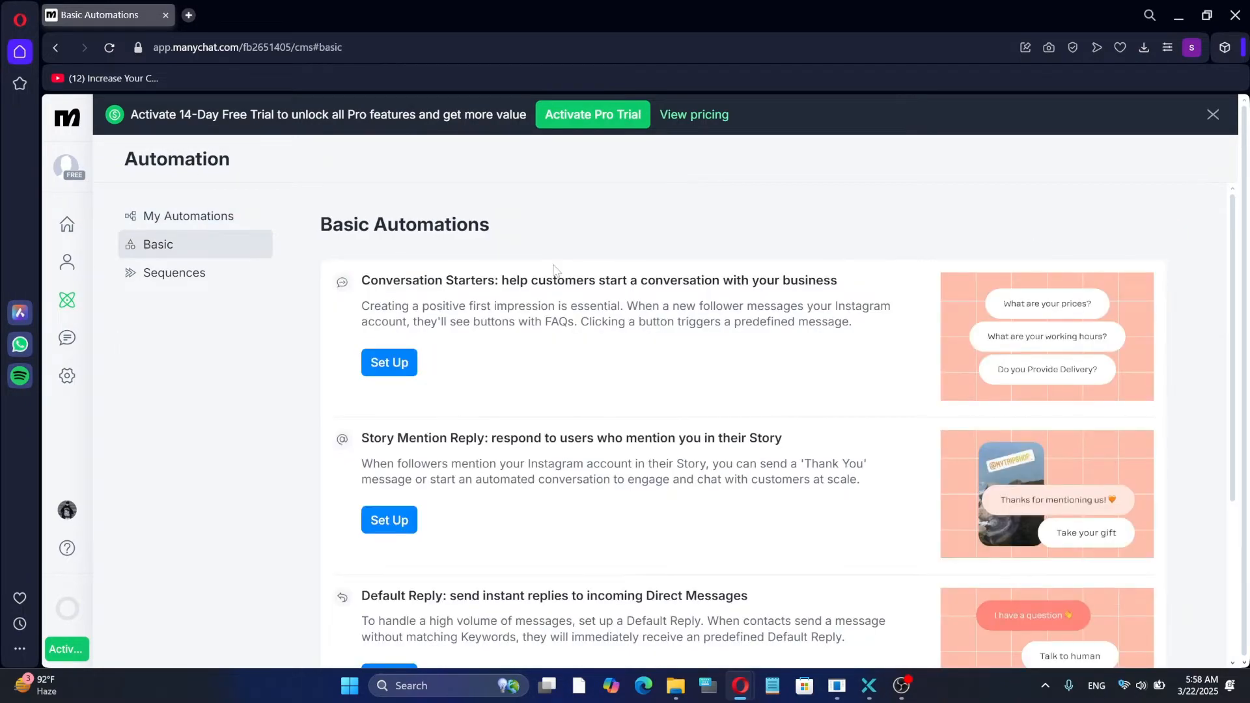
{"action": "scroll", "coordinate": [654, 391], "scroll_direction": "down", "scroll_amount": 3}
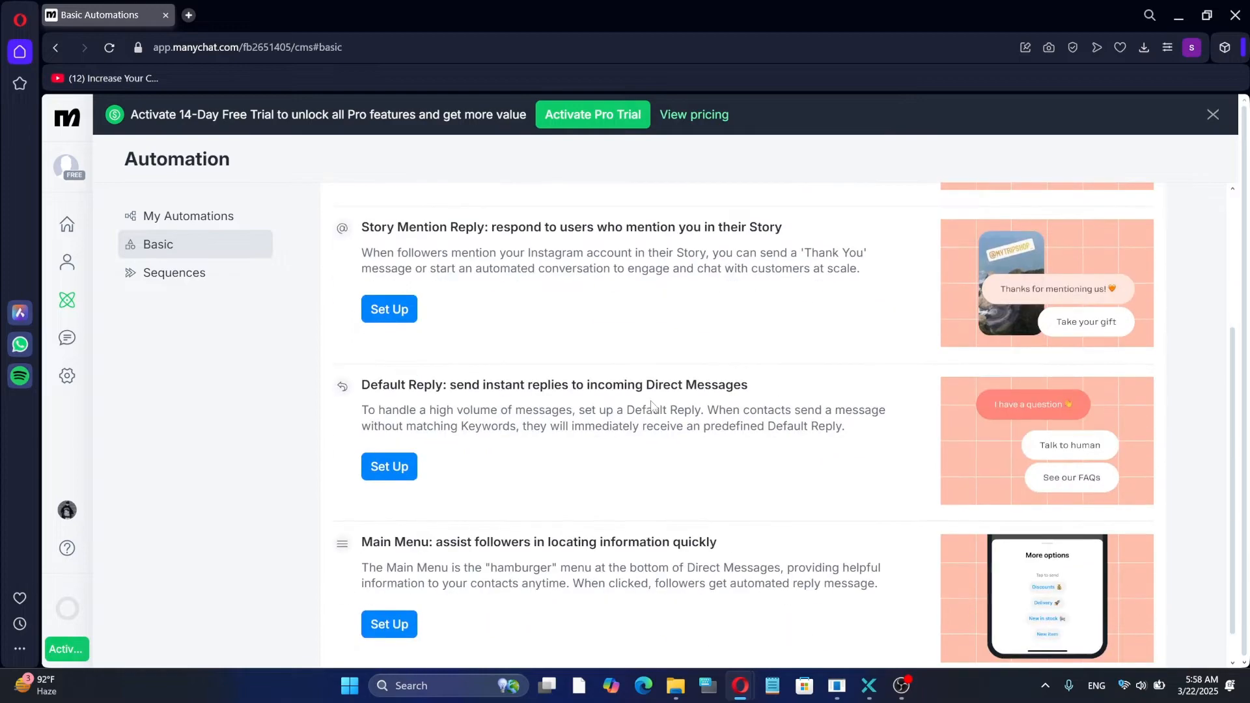
{"action": "scroll", "coordinate": [589, 439], "scroll_direction": "up", "scroll_amount": 3}
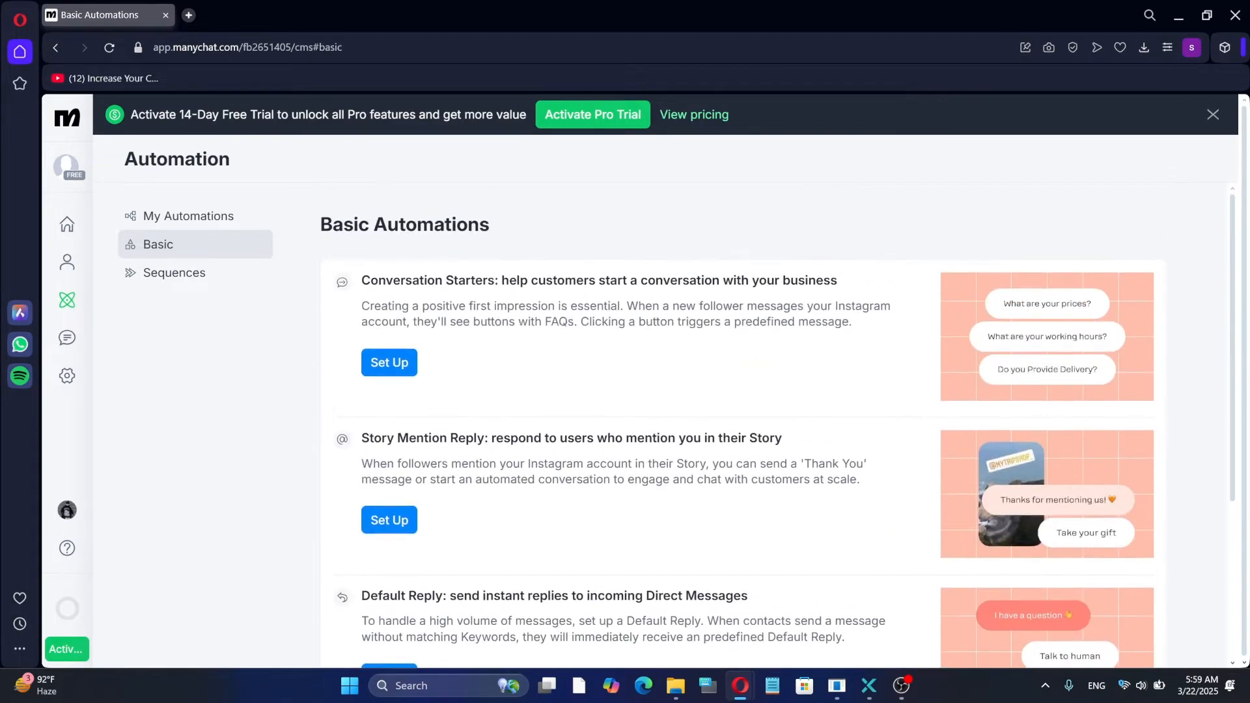
{"action": "scroll", "coordinate": [761, 374], "scroll_direction": "down", "scroll_amount": 3}
{"action": "scroll", "coordinate": [761, 375], "scroll_direction": "up", "scroll_amount": 3}
{"action": "scroll", "coordinate": [686, 460], "scroll_direction": "down", "scroll_amount": 2}
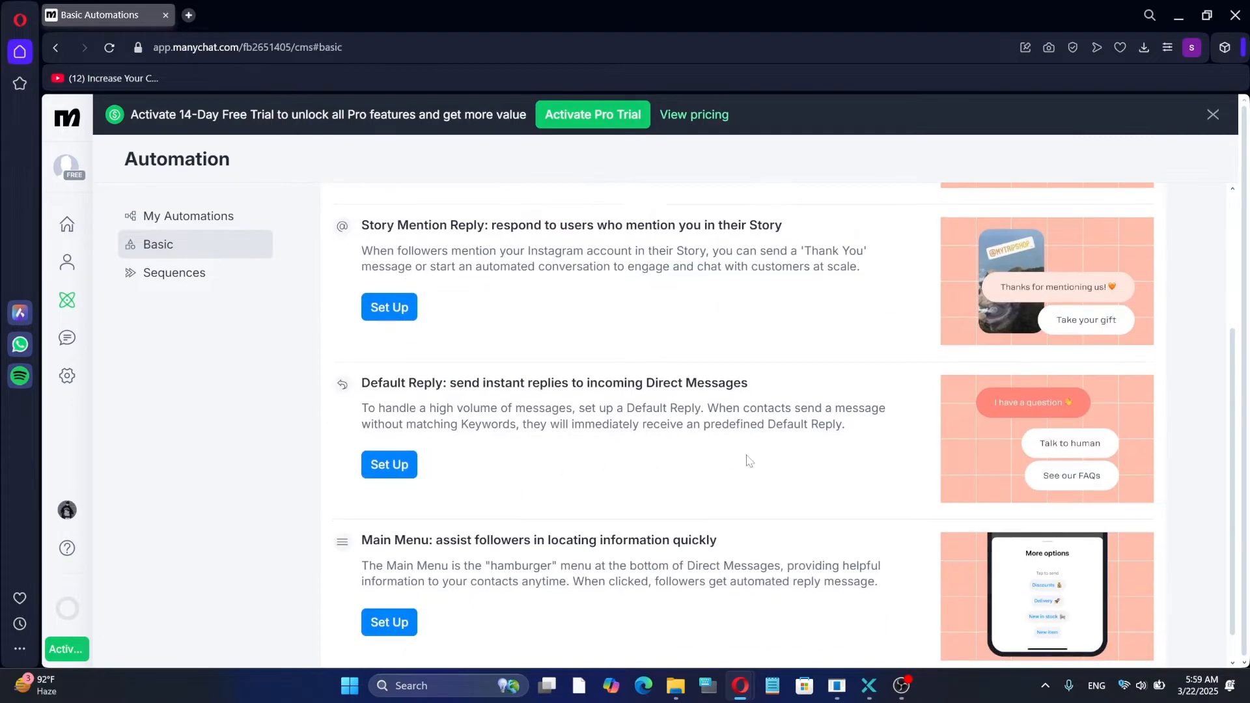
{"action": "scroll", "coordinate": [749, 460], "scroll_direction": "down", "scroll_amount": 2}
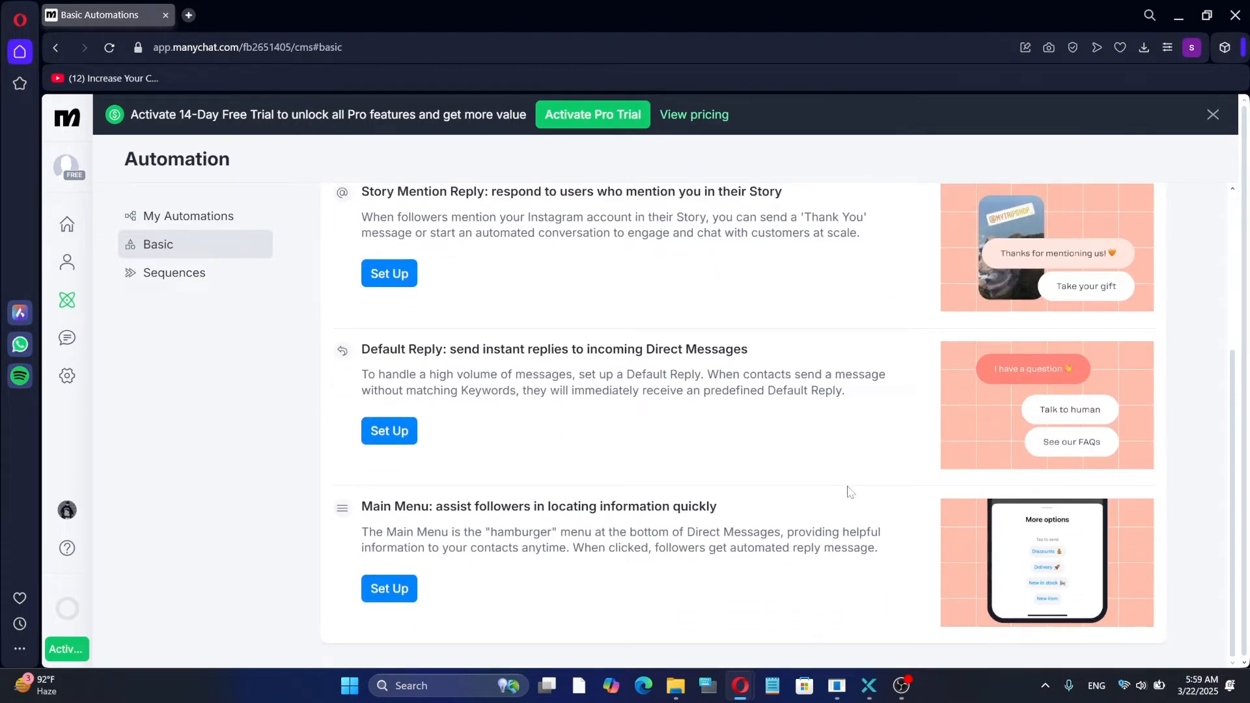
{"action": "scroll", "coordinate": [691, 489], "scroll_direction": "up", "scroll_amount": 1}
{"action": "scroll", "coordinate": [690, 490], "scroll_direction": "up", "scroll_amount": 2}
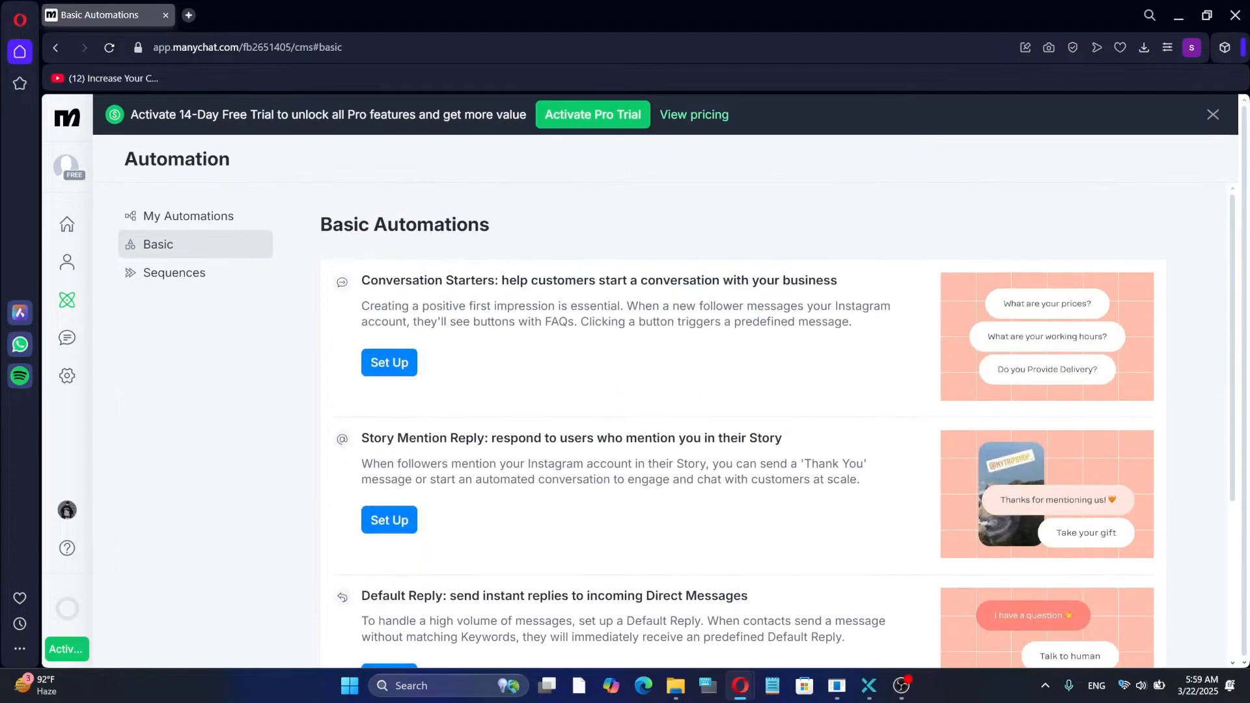
{"action": "scroll", "coordinate": [982, 476], "scroll_direction": "down", "scroll_amount": 3}
{"action": "scroll", "coordinate": [887, 480], "scroll_direction": "up", "scroll_amount": 3}
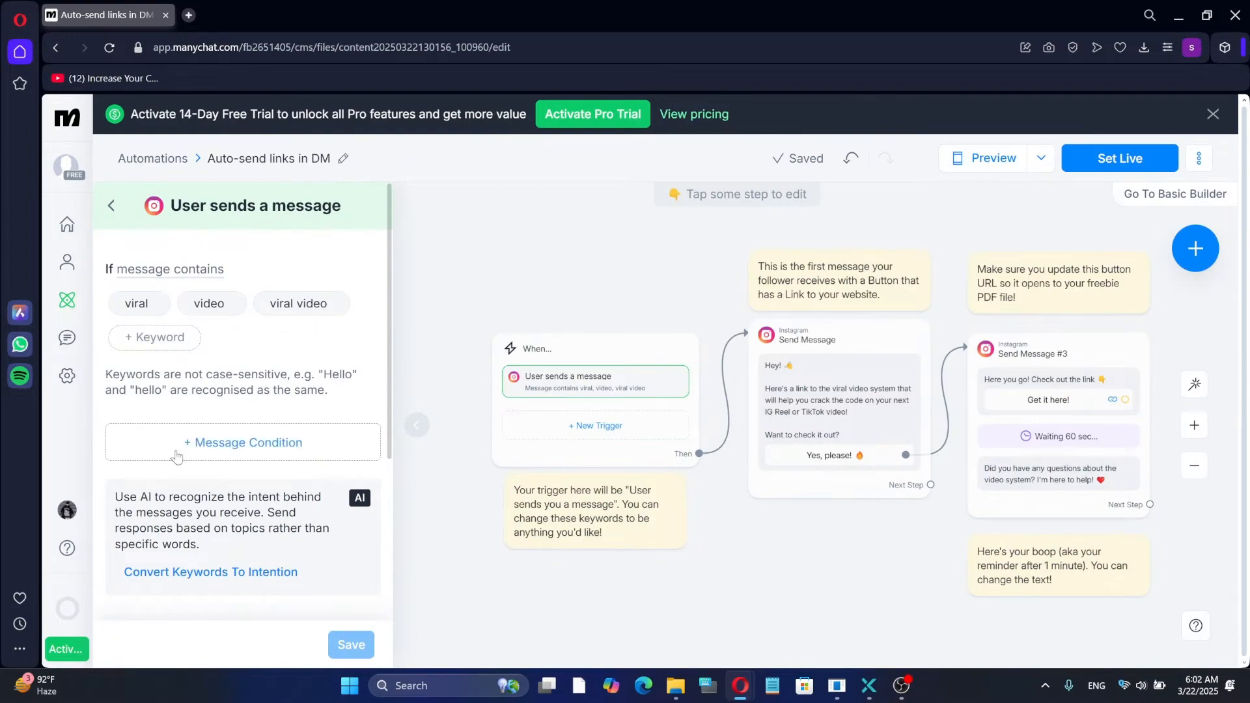
Step: Examine the Auto-send links in DM flow, including its message trigger keywords and the connected Send Message steps
{"action": "scroll", "coordinate": [274, 424], "scroll_direction": "down", "scroll_amount": 1}
{"action": "scroll", "coordinate": [586, 394], "scroll_direction": "down", "scroll_amount": 3}
{"action": "scroll", "coordinate": [632, 401], "scroll_direction": "up", "scroll_amount": 6}
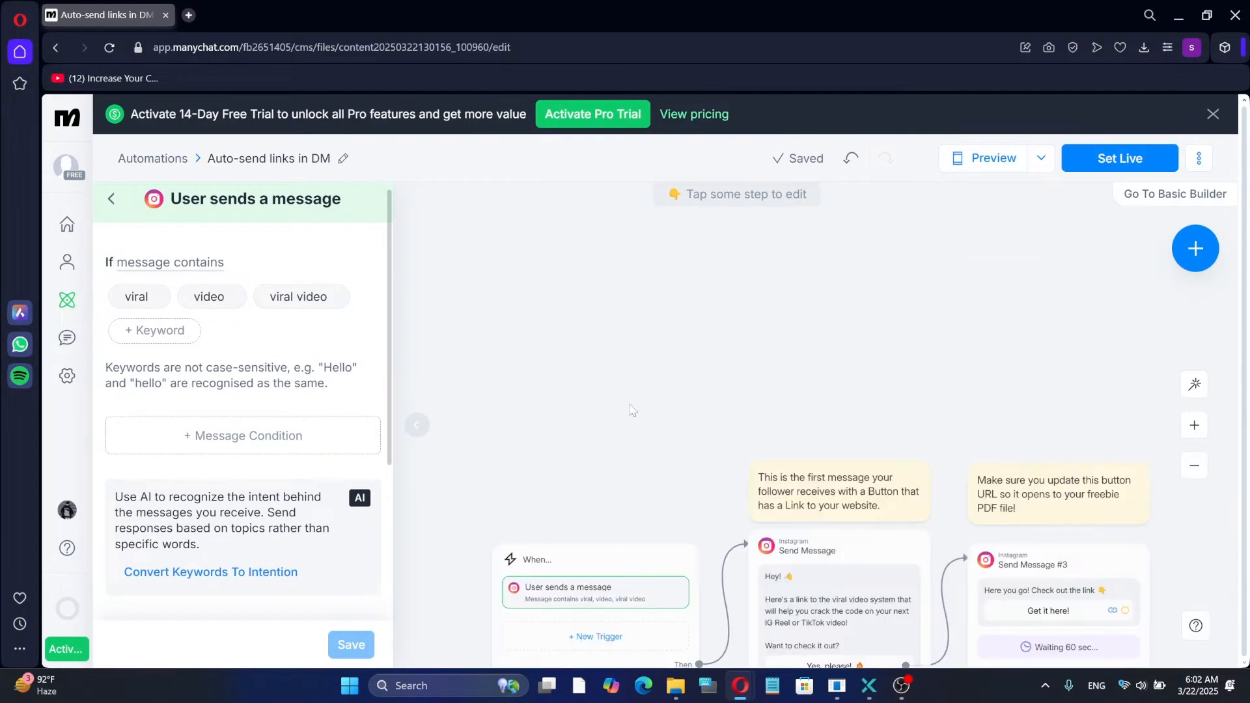
{"action": "scroll", "coordinate": [632, 407], "scroll_direction": "down", "scroll_amount": 3}
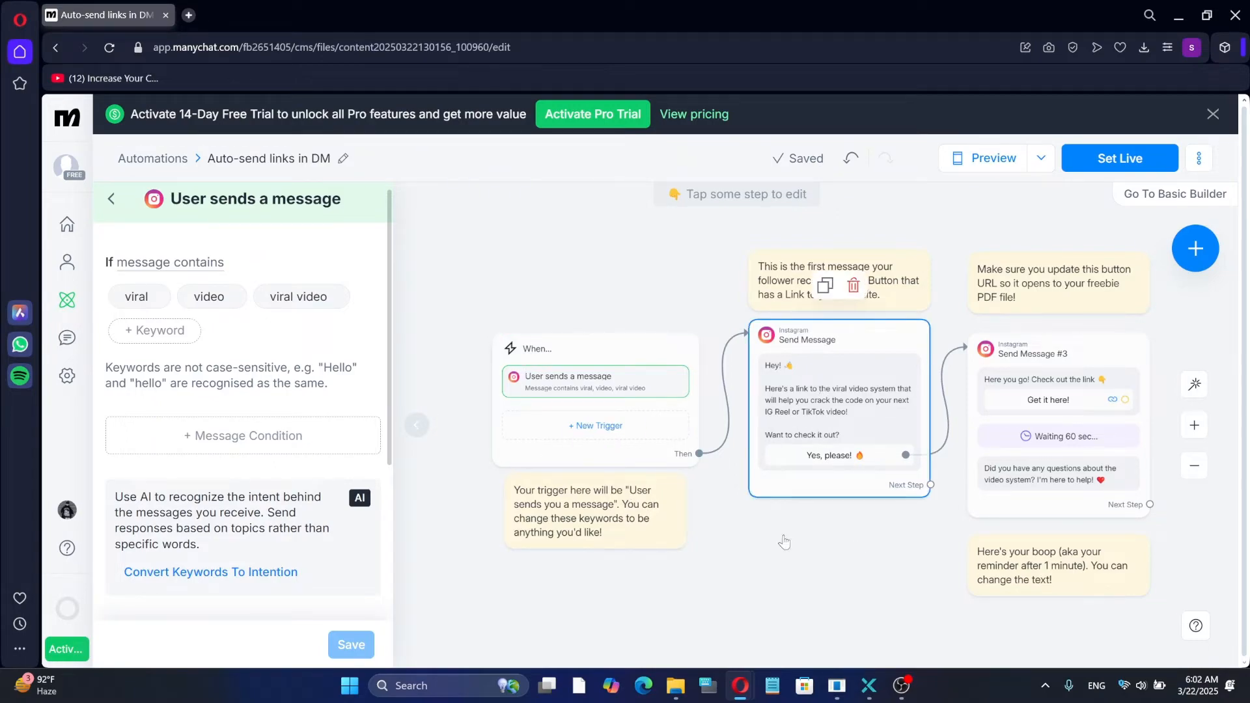
{"action": "left_click_drag", "start_coordinate": [599, 661], "coordinate": [489, 647]}
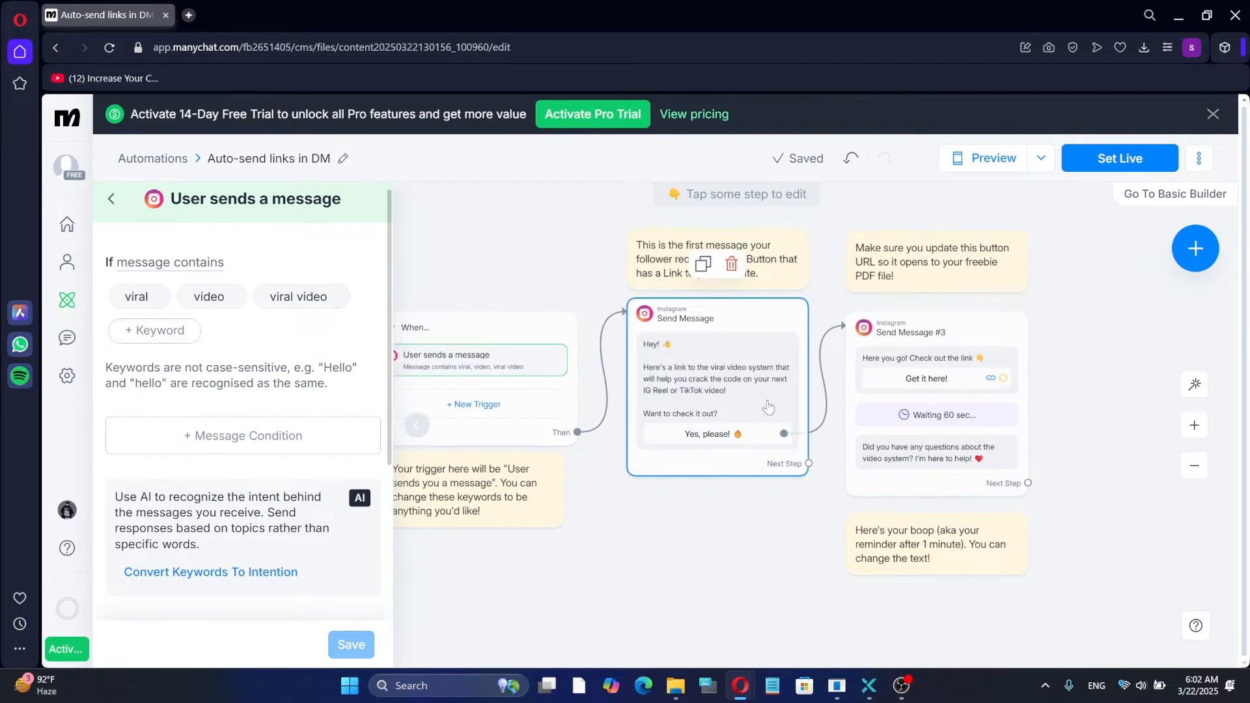
{"action": "left_click_drag", "start_coordinate": [730, 598], "coordinate": [819, 593]}
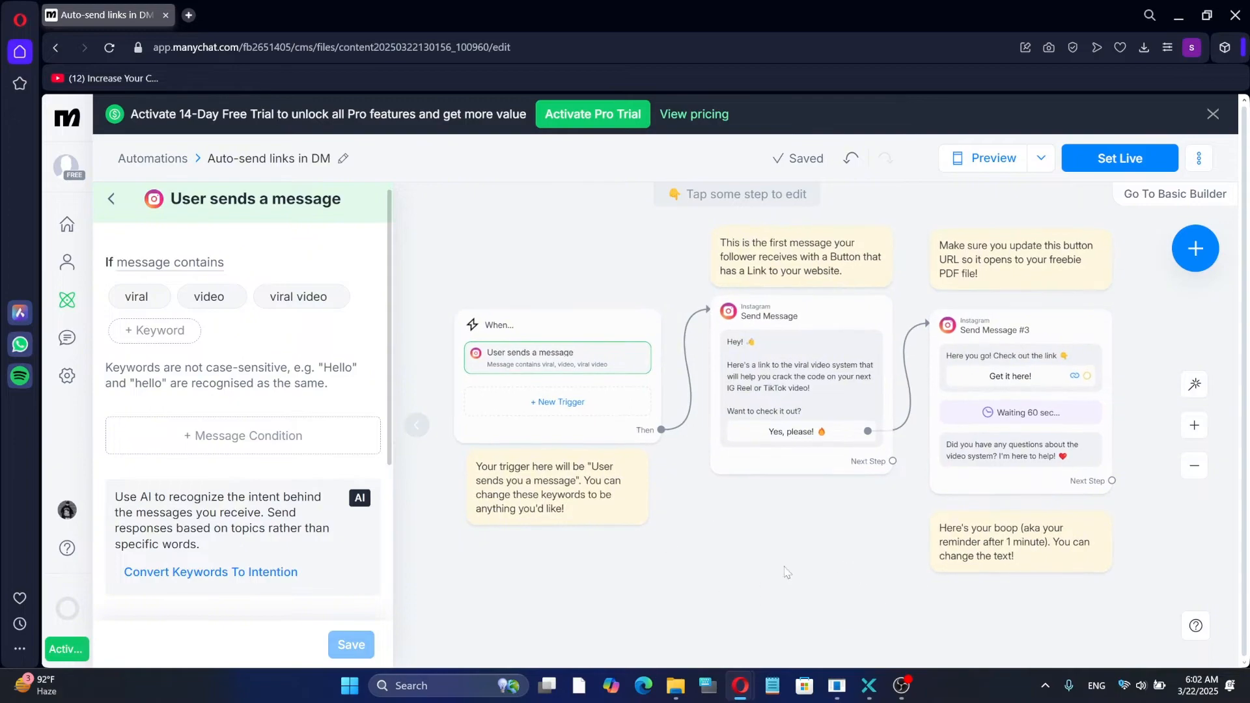
{"action": "scroll", "coordinate": [792, 619], "scroll_direction": "down", "scroll_amount": 5}
{"action": "scroll", "coordinate": [794, 626], "scroll_direction": "up", "scroll_amount": 5}
Step: In the Auto-reply to comment in DM automation, set the trigger to the third specific post in the first row and to any comment
{"action": "left_click", "coordinate": [55, 304]}
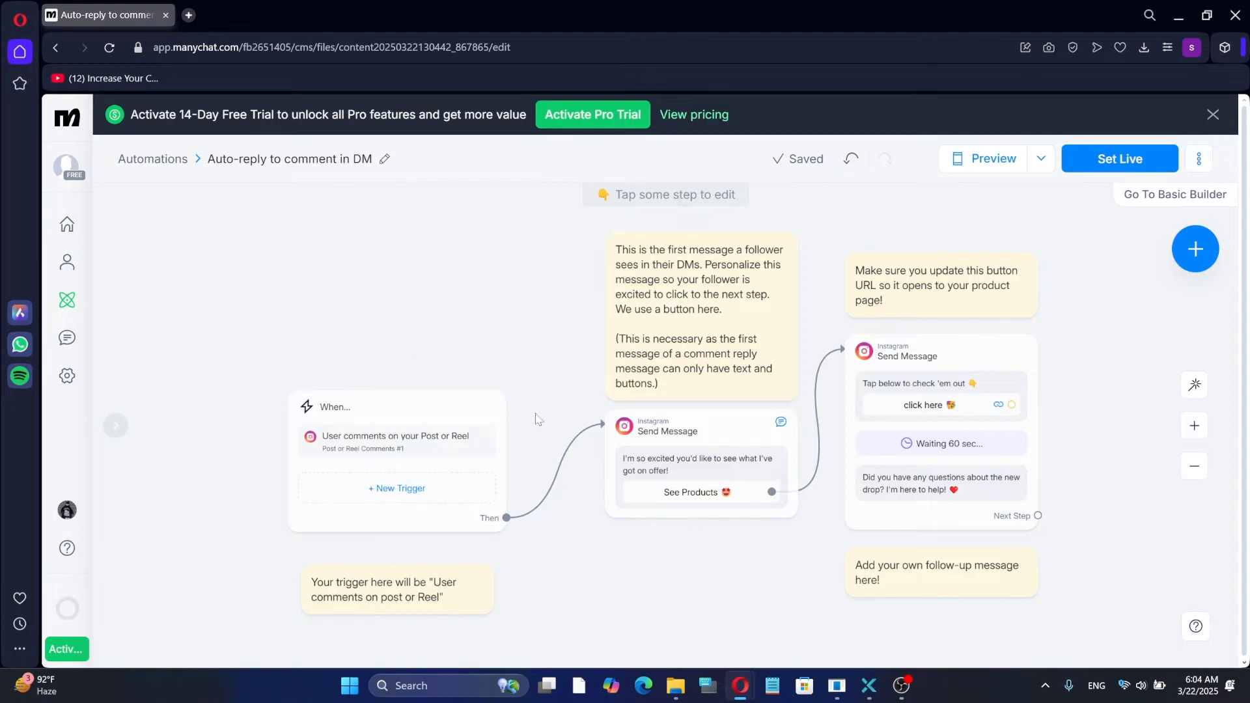
{"action": "left_click", "coordinate": [403, 433]}
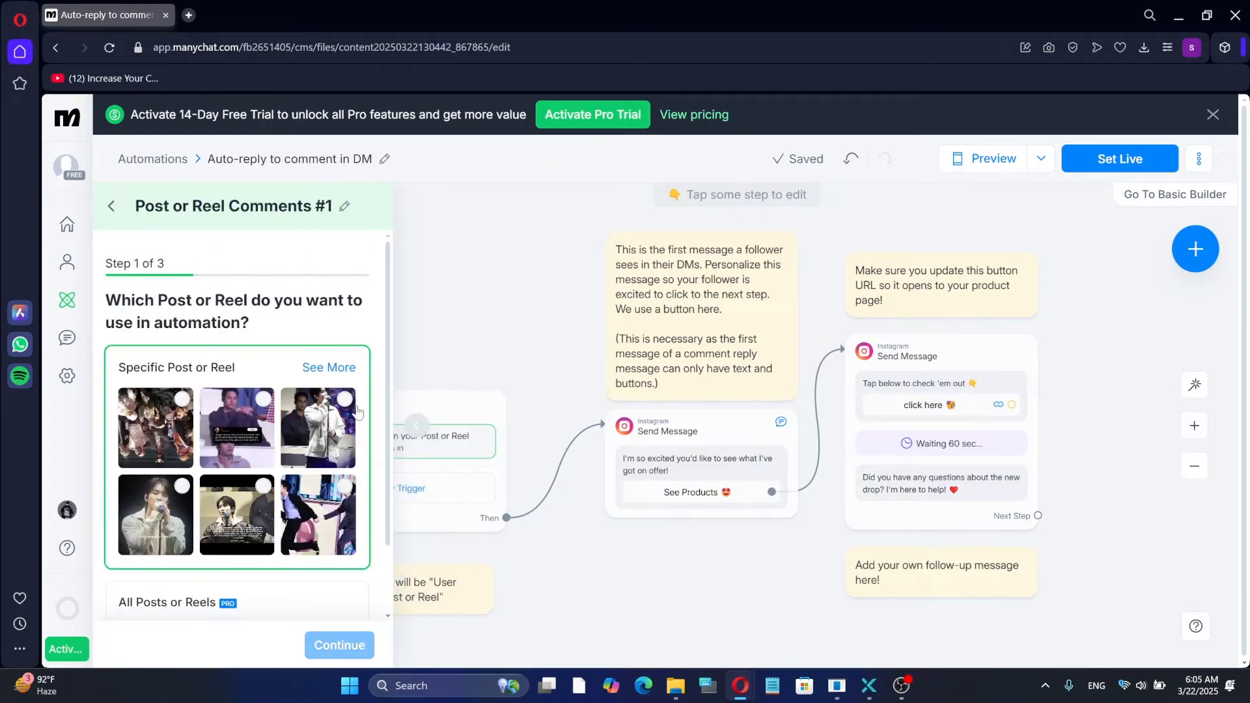
{"action": "left_click", "coordinate": [345, 416]}
{"action": "scroll", "coordinate": [271, 469], "scroll_direction": "down", "scroll_amount": 2}
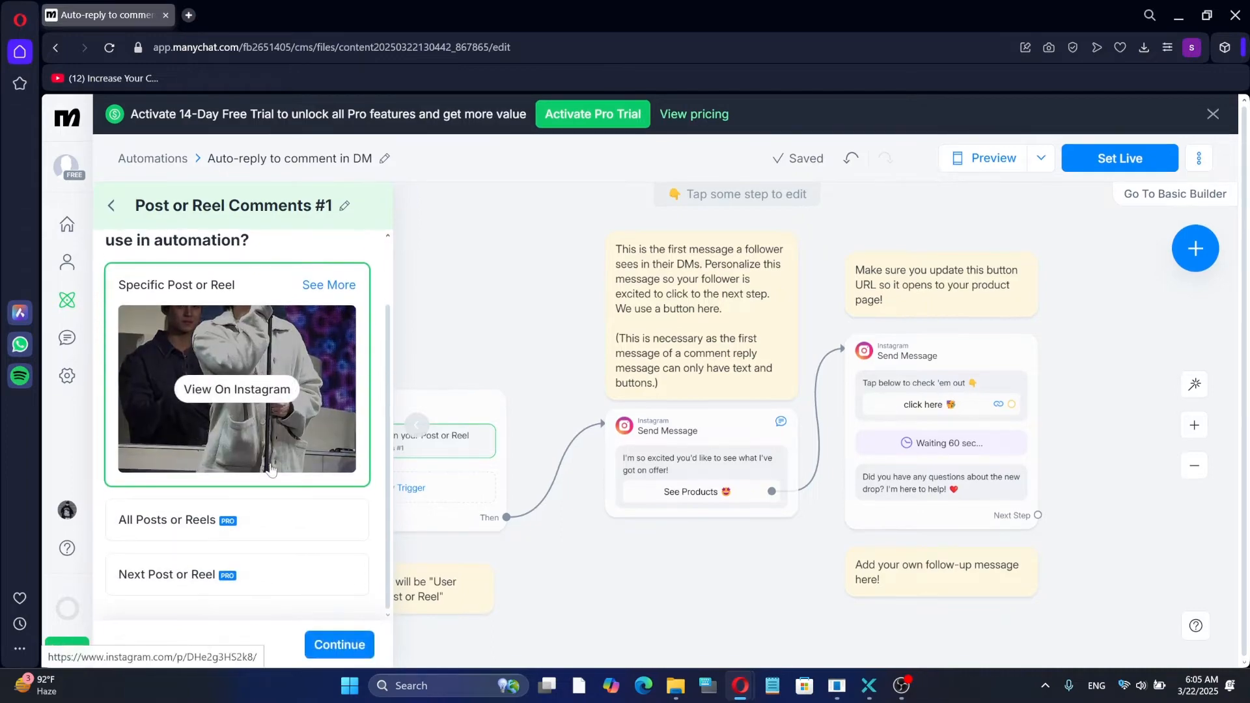
{"action": "left_click", "coordinate": [337, 644]}
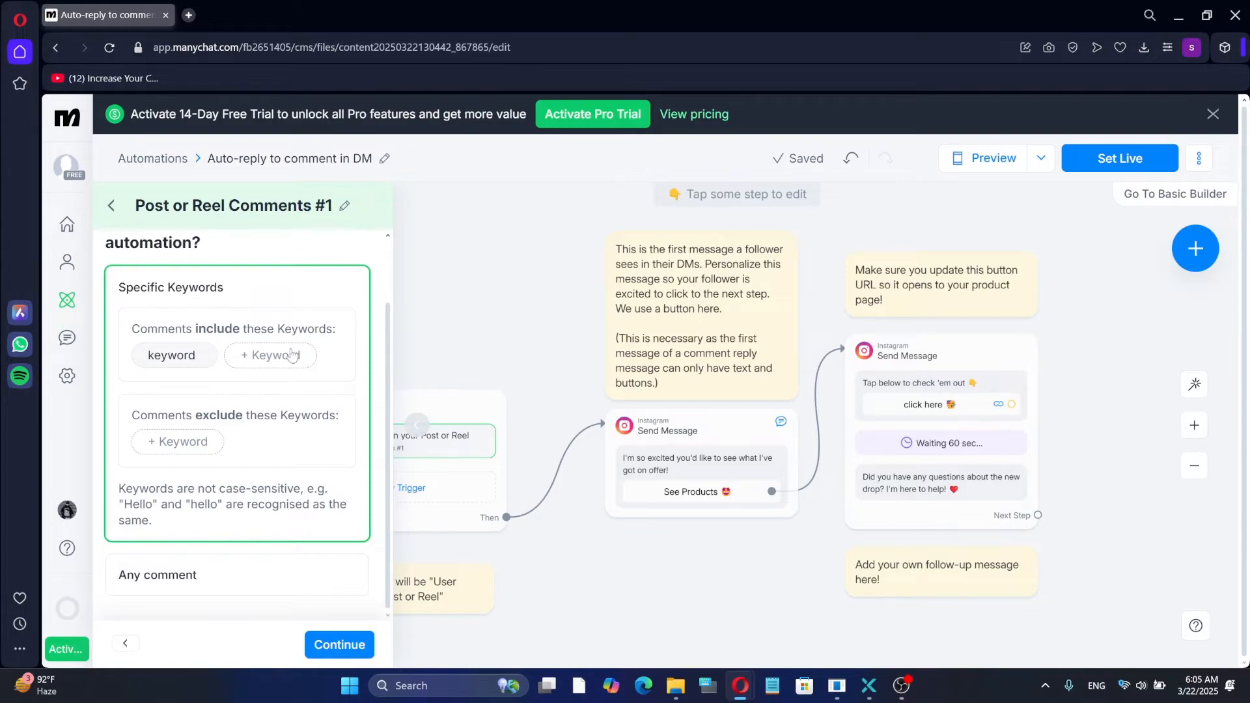
{"action": "left_click", "coordinate": [216, 574]}
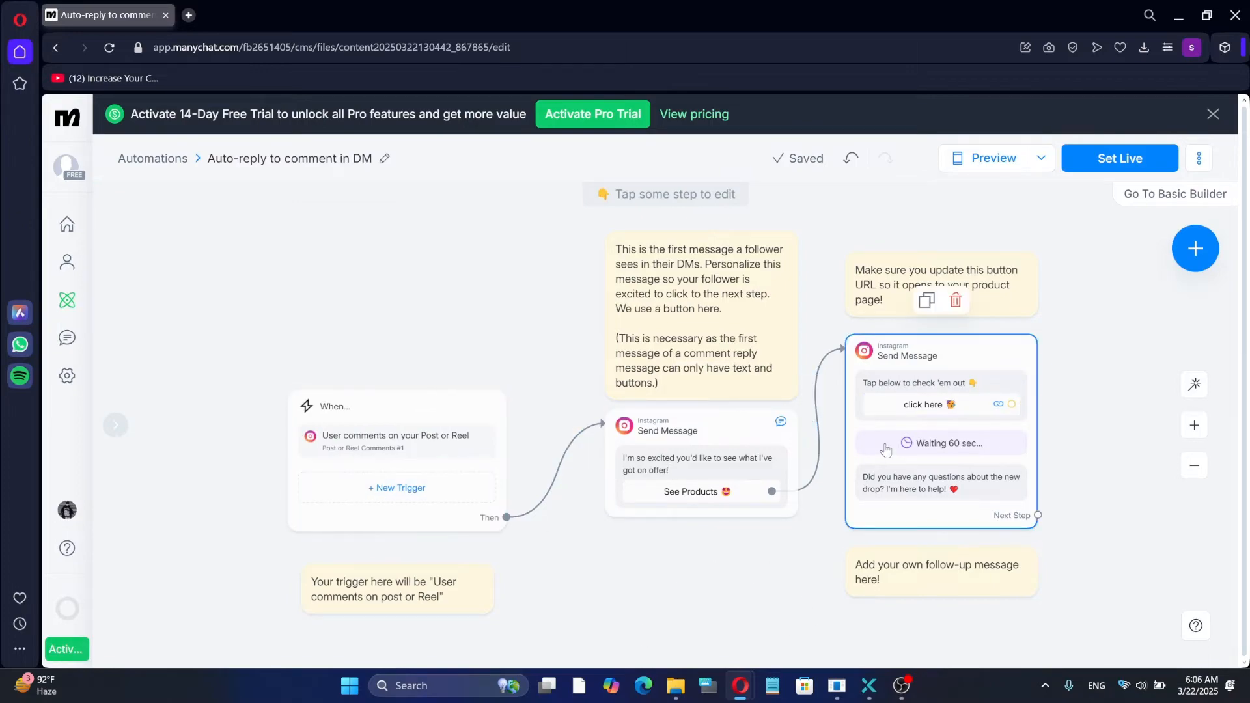
Step: View the Instagram triggers available for a new trigger in the flow, then close the list without adding one
{"action": "scroll", "coordinate": [869, 453], "scroll_direction": "down", "scroll_amount": 3}
{"action": "scroll", "coordinate": [869, 452], "scroll_direction": "up", "scroll_amount": 3}
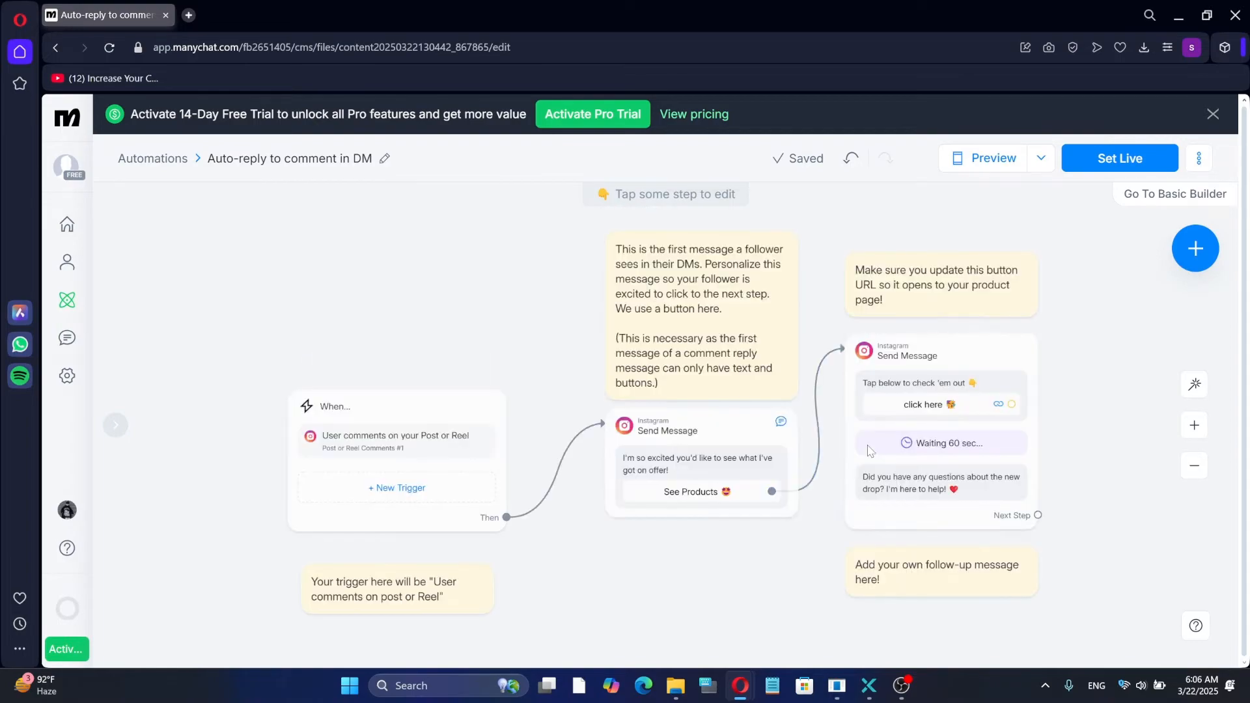
{"action": "left_click", "coordinate": [398, 498]}
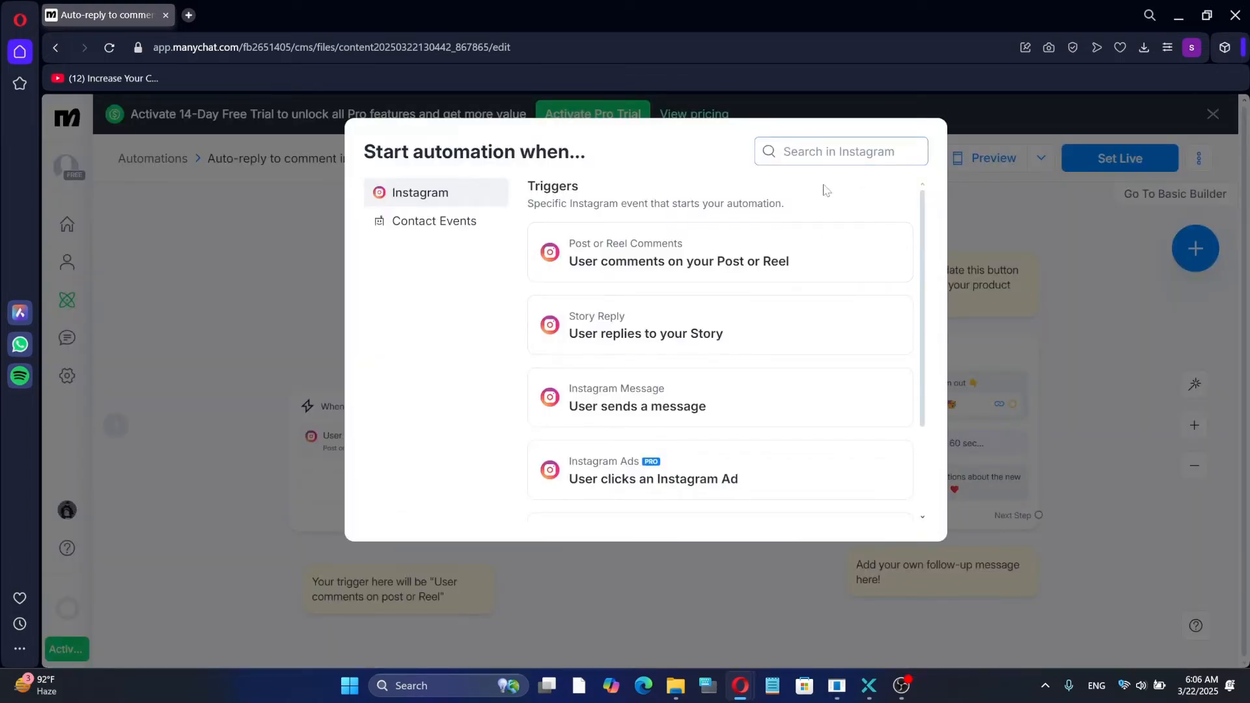
{"action": "left_click", "coordinate": [208, 295]}
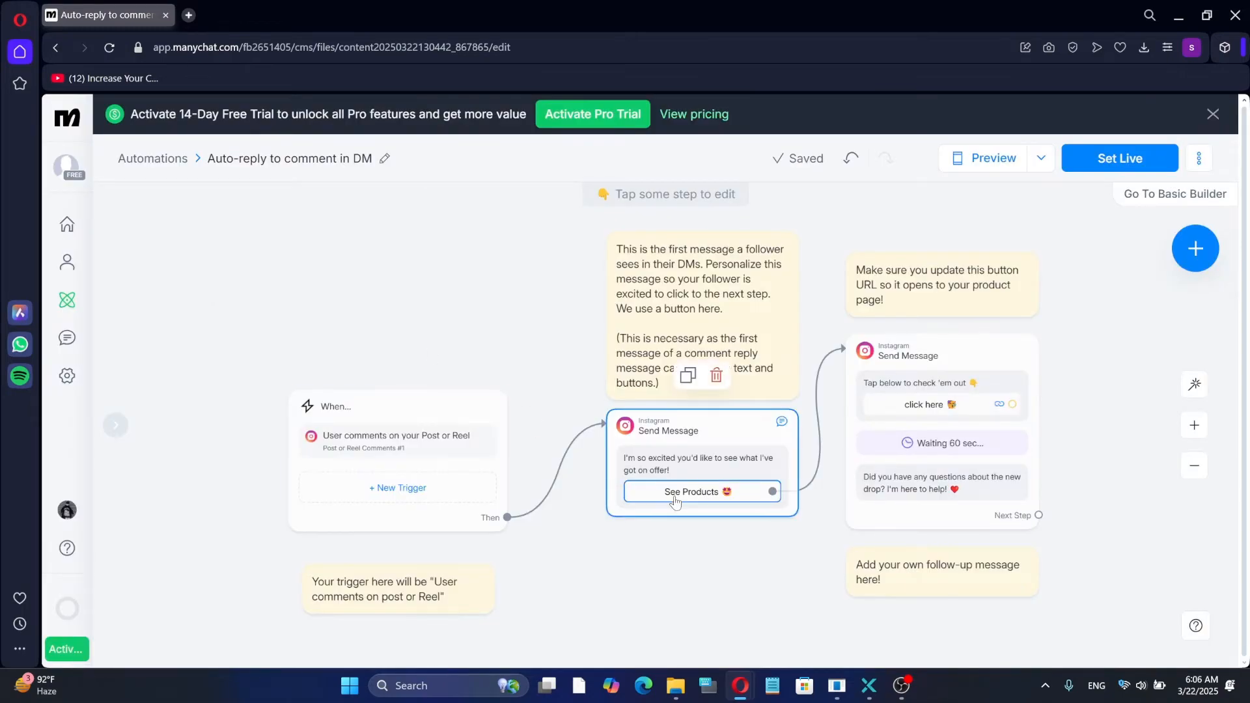
Step: Inspect the See Products button's settings in the first Send Message step and close them without changes
{"action": "left_click", "coordinate": [675, 500]}
{"action": "left_click", "coordinate": [675, 500]}
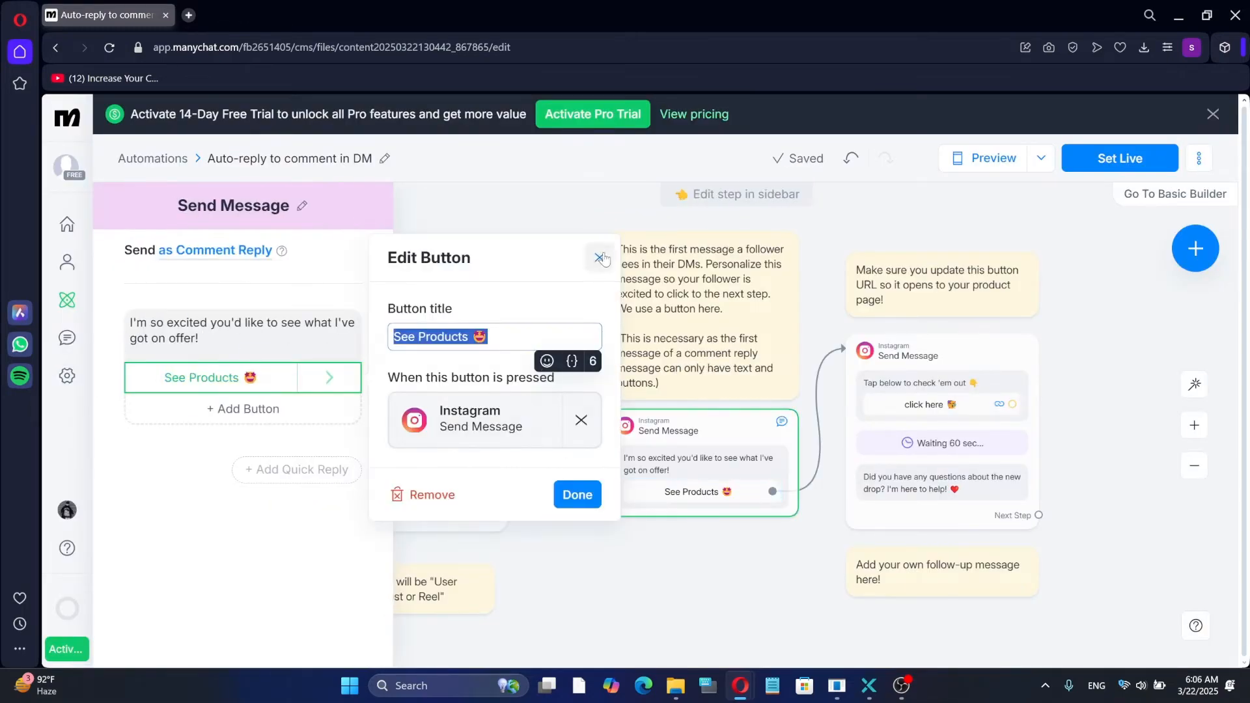
{"action": "left_click", "coordinate": [600, 261]}
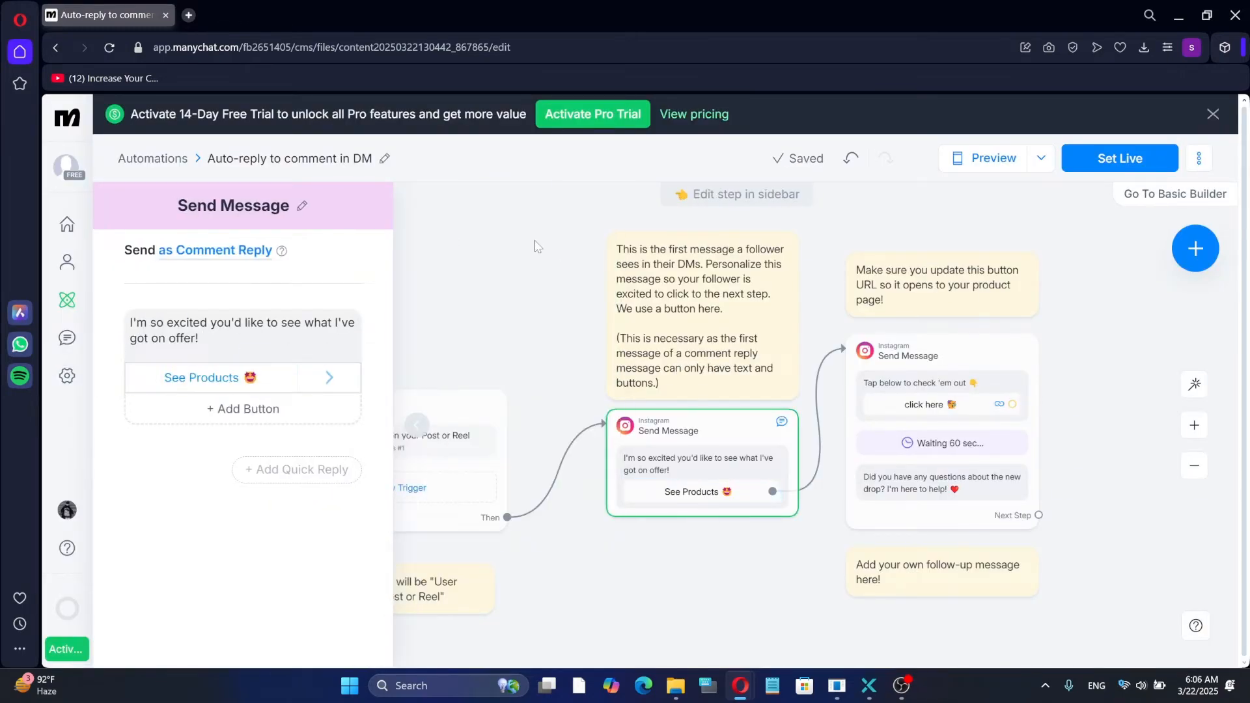
{"action": "left_click", "coordinate": [795, 372]}
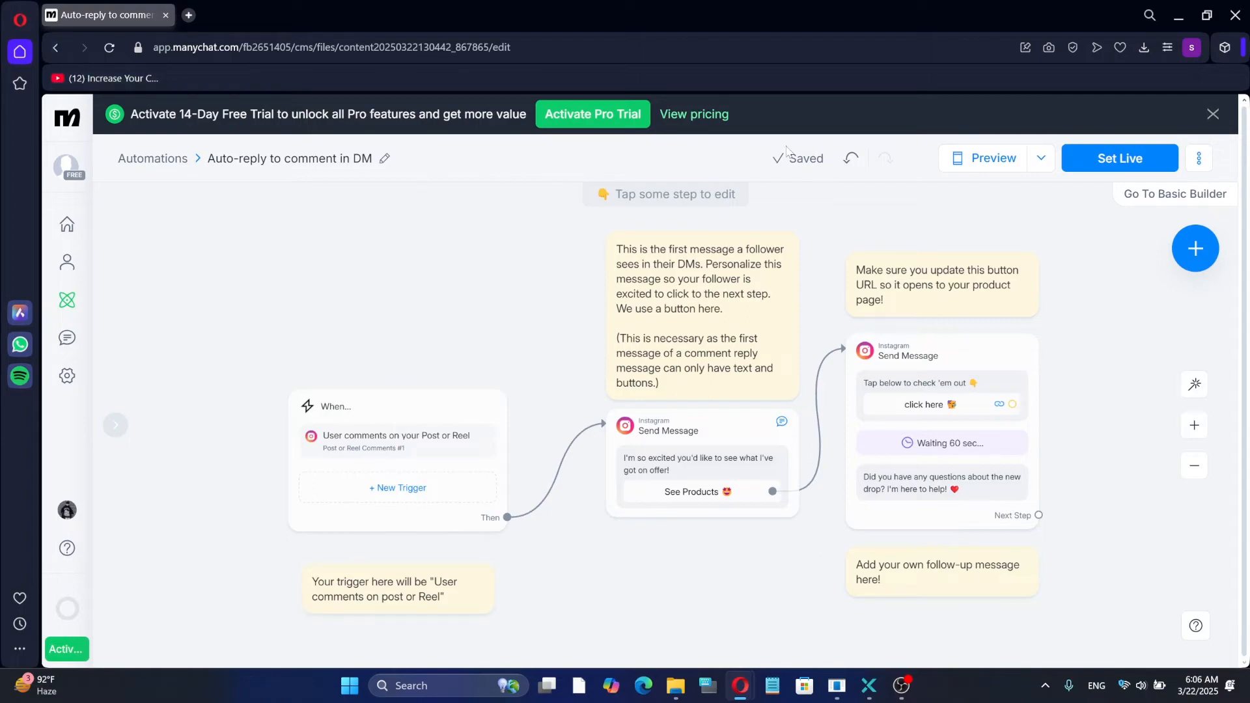
Step: Preview the automation and test the conversation by choosing See Products and following the "click here" link
{"action": "left_click", "coordinate": [1024, 165]}
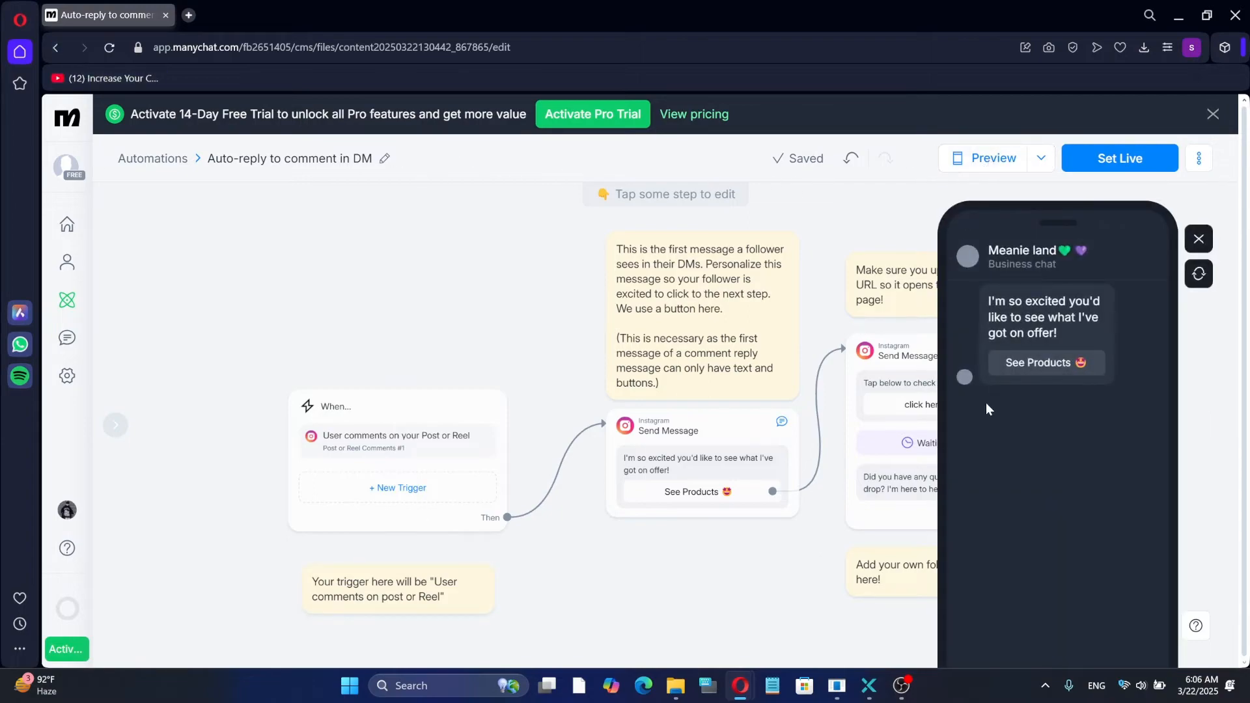
{"action": "left_click", "coordinate": [1058, 366]}
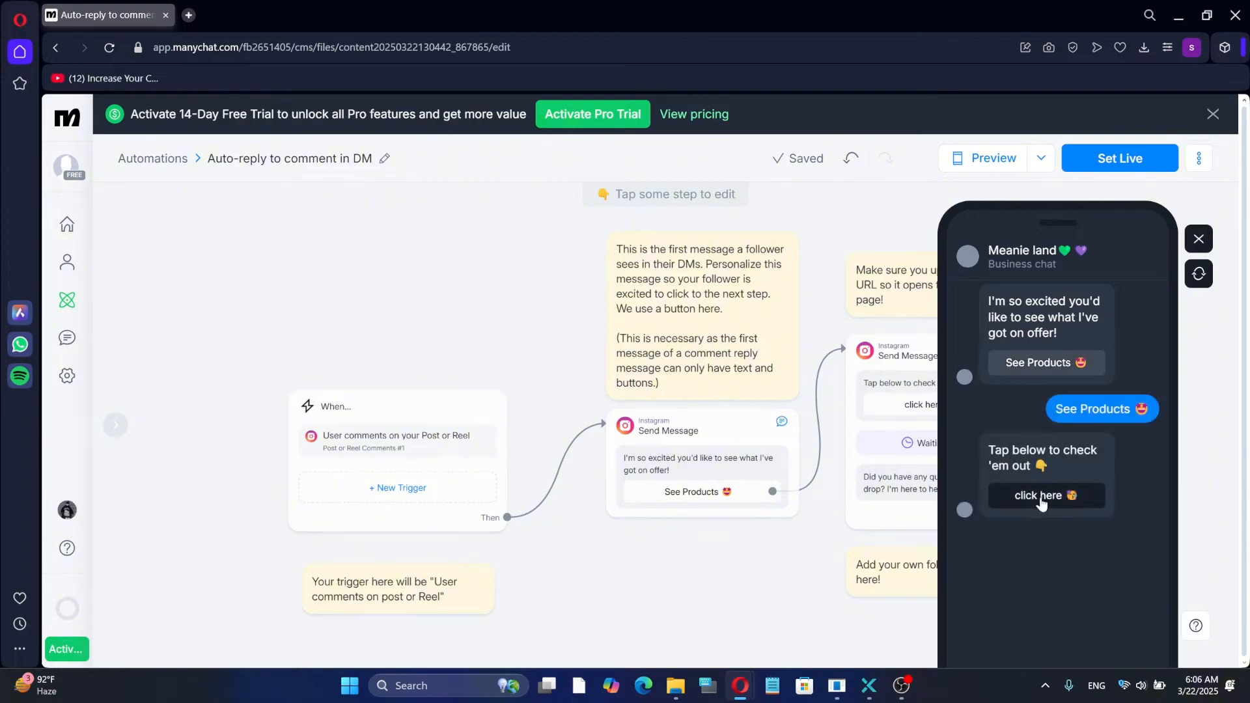
{"action": "left_click", "coordinate": [1036, 496]}
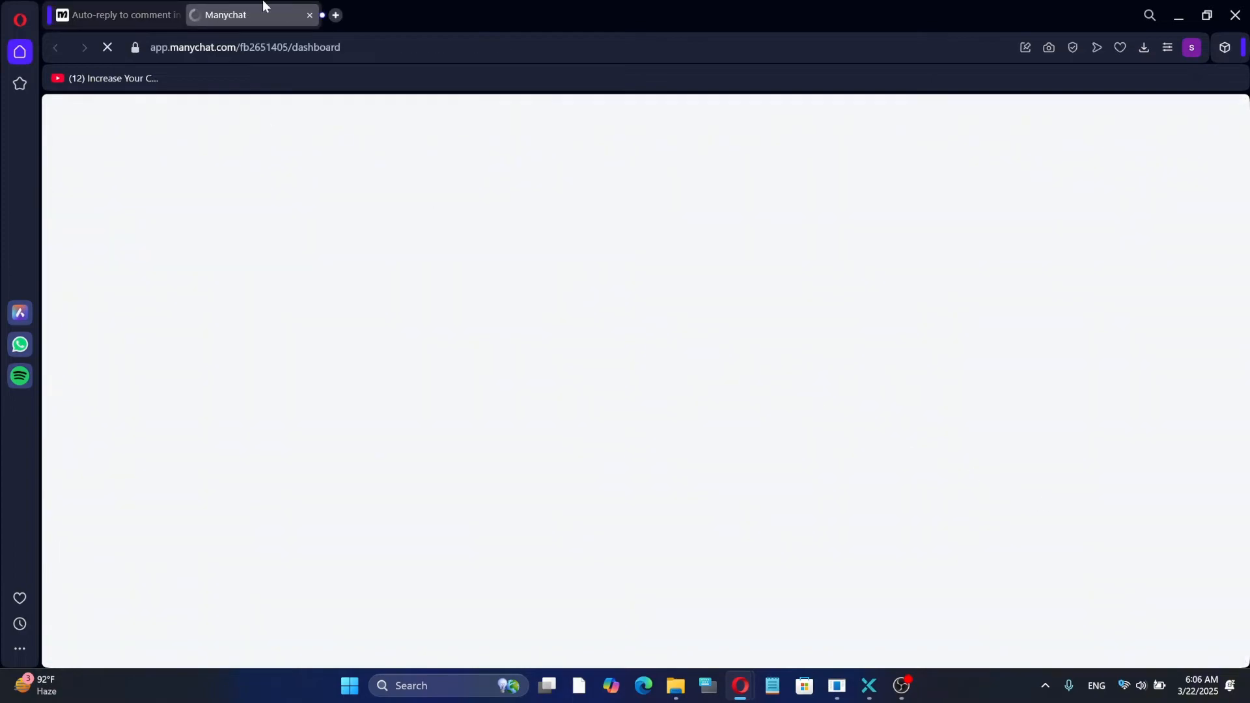
Step: Return to the Auto-reply to comment in DM automation and close its preview
{"action": "left_click", "coordinate": [155, 13]}
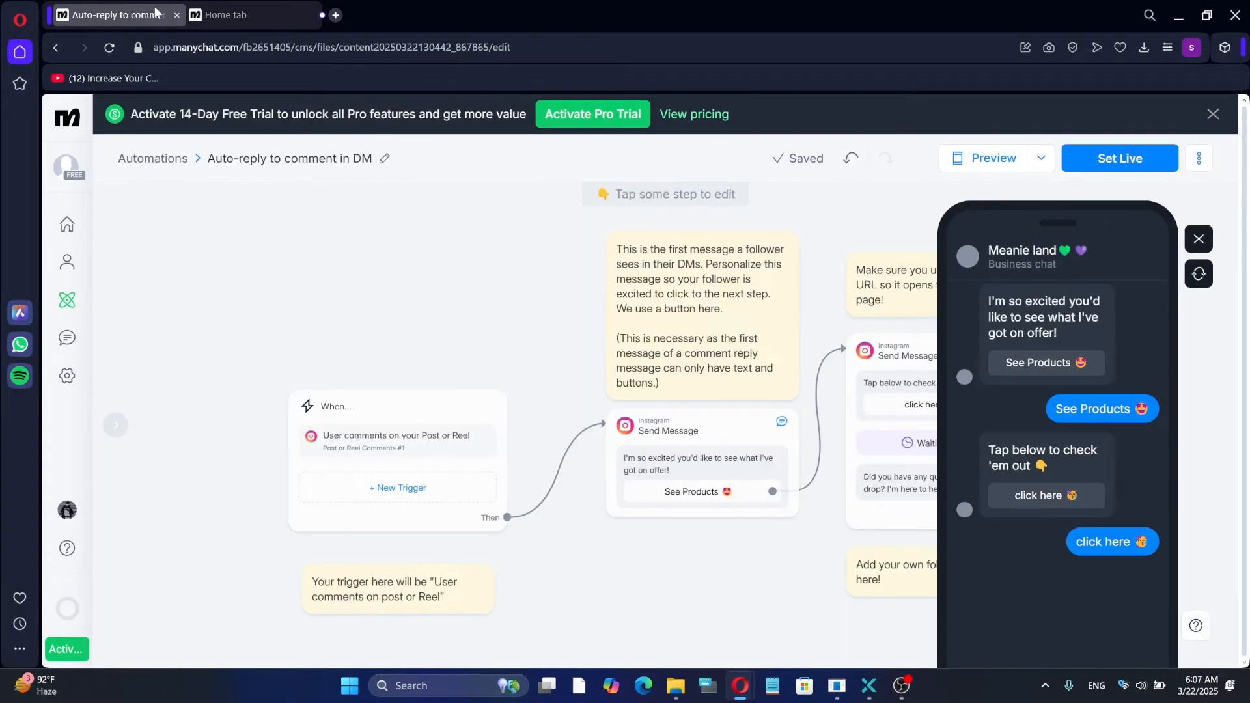
{"action": "left_click", "coordinate": [1198, 239]}
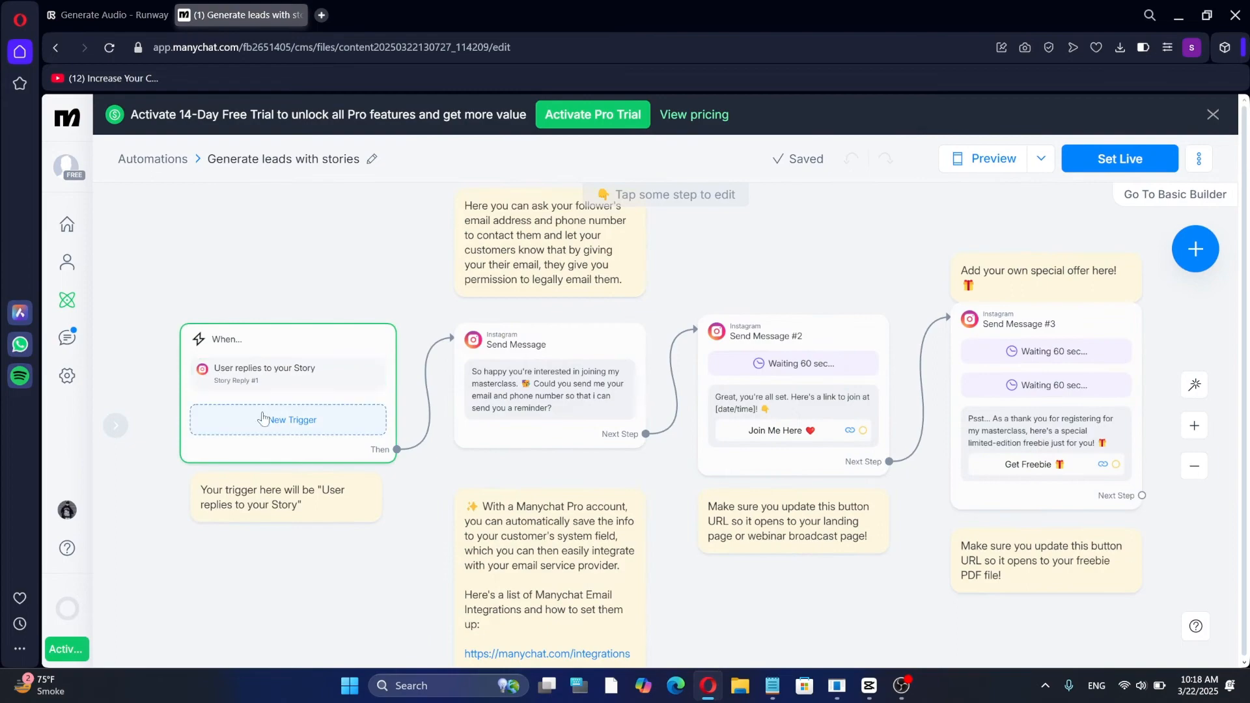
Step: In Generate leads with stories, view the Instagram triggers available for a new trigger, then inspect the settings of the Story Reply #1 trigger
{"action": "left_click", "coordinate": [250, 423]}
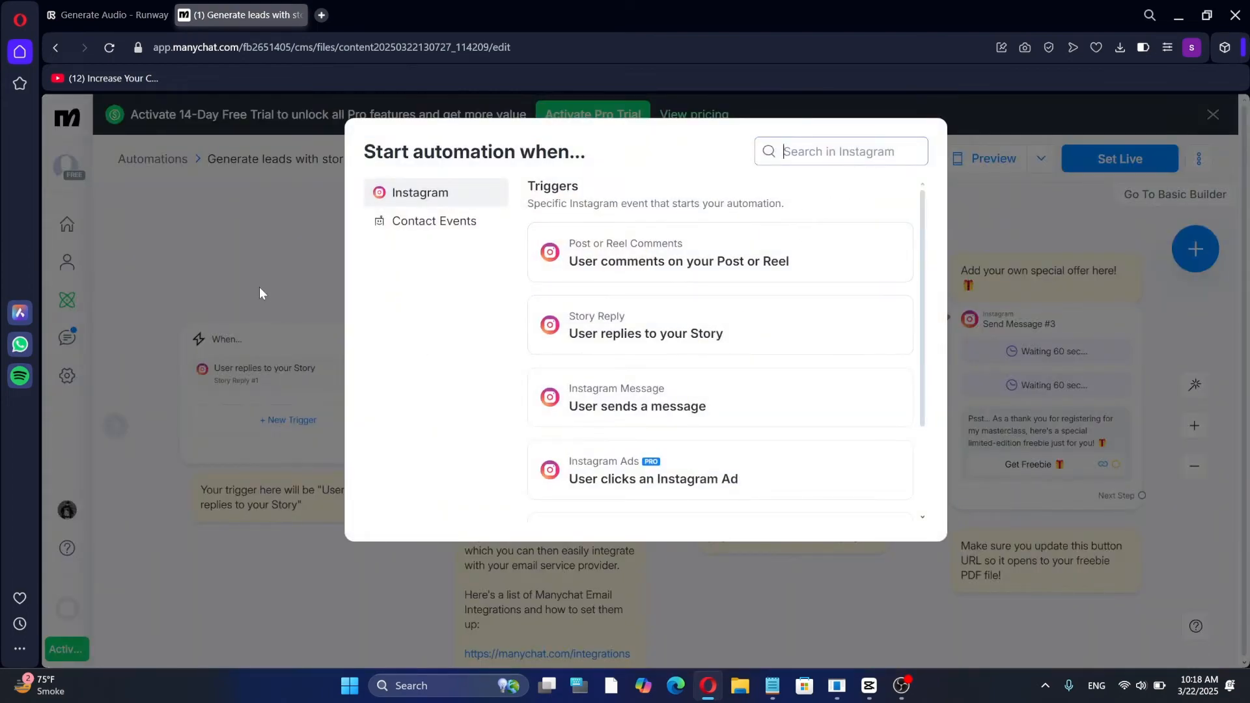
{"action": "left_click", "coordinate": [280, 271]}
{"action": "left_click", "coordinate": [236, 369]}
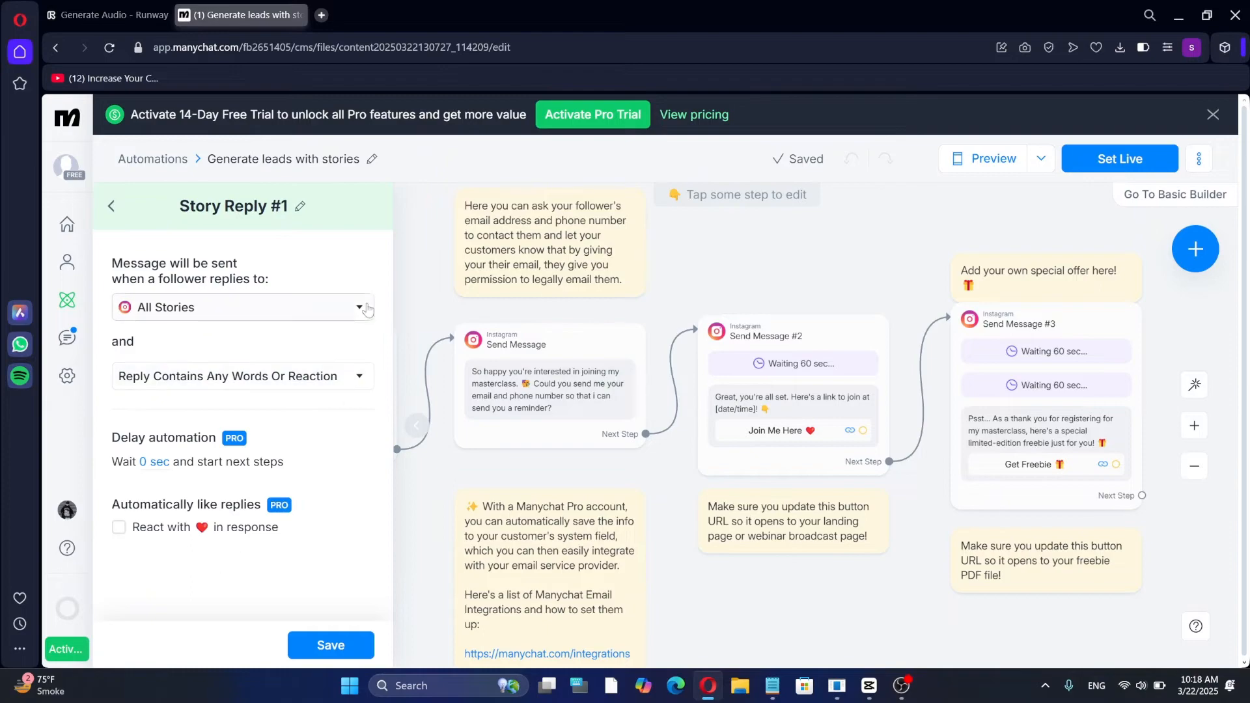
{"action": "left_click", "coordinate": [419, 261]}
Step: Replace the text of the first Send Message step in Generate leads with stories with "sales"
{"action": "scroll", "coordinate": [556, 436], "scroll_direction": "up", "scroll_amount": 5}
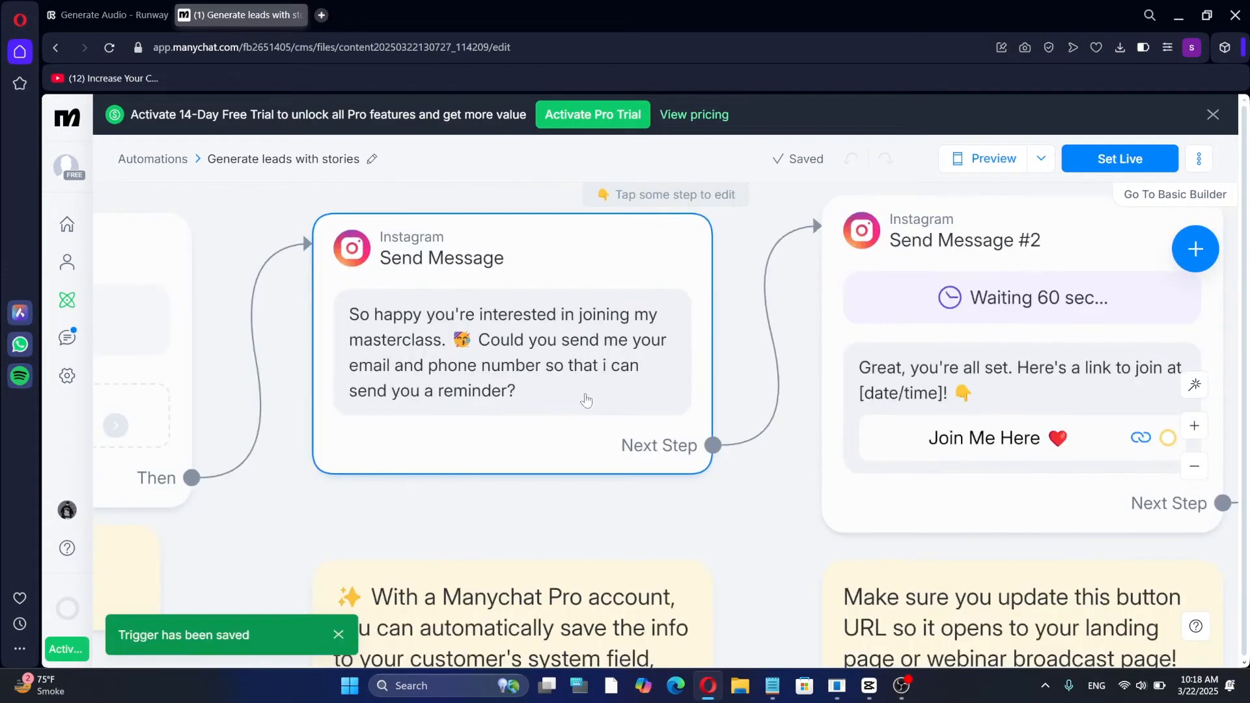
{"action": "left_click_drag", "start_coordinate": [605, 511], "coordinate": [558, 479]}
{"action": "scroll", "coordinate": [618, 456], "scroll_direction": "down", "scroll_amount": 3}
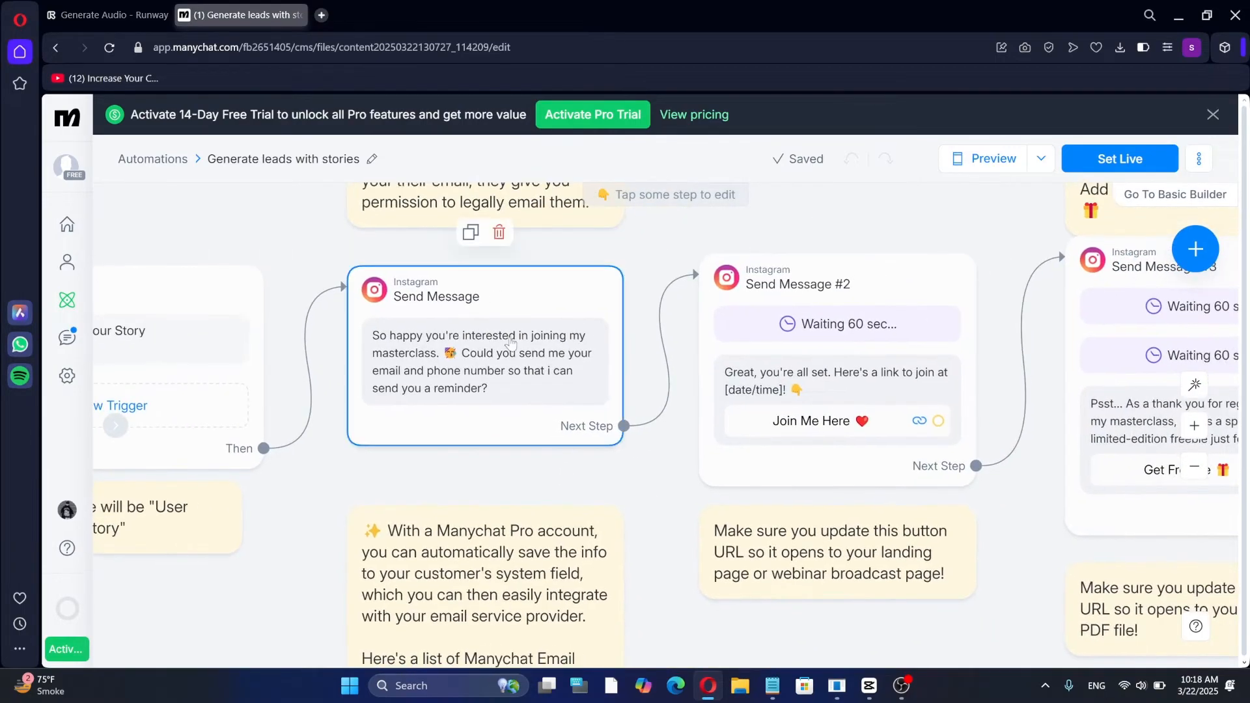
{"action": "left_click", "coordinate": [511, 344]}
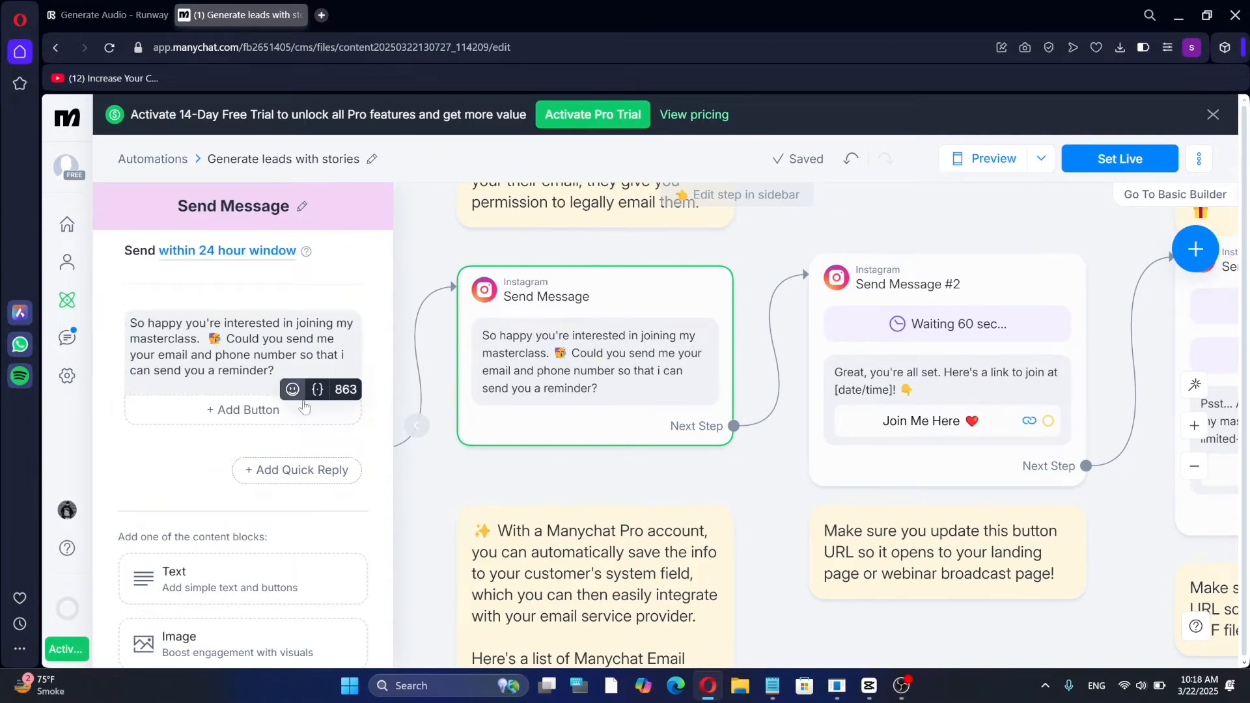
{"action": "left_click_drag", "start_coordinate": [275, 370], "coordinate": [137, 323]}
{"action": "key", "text": "BackSpace"}
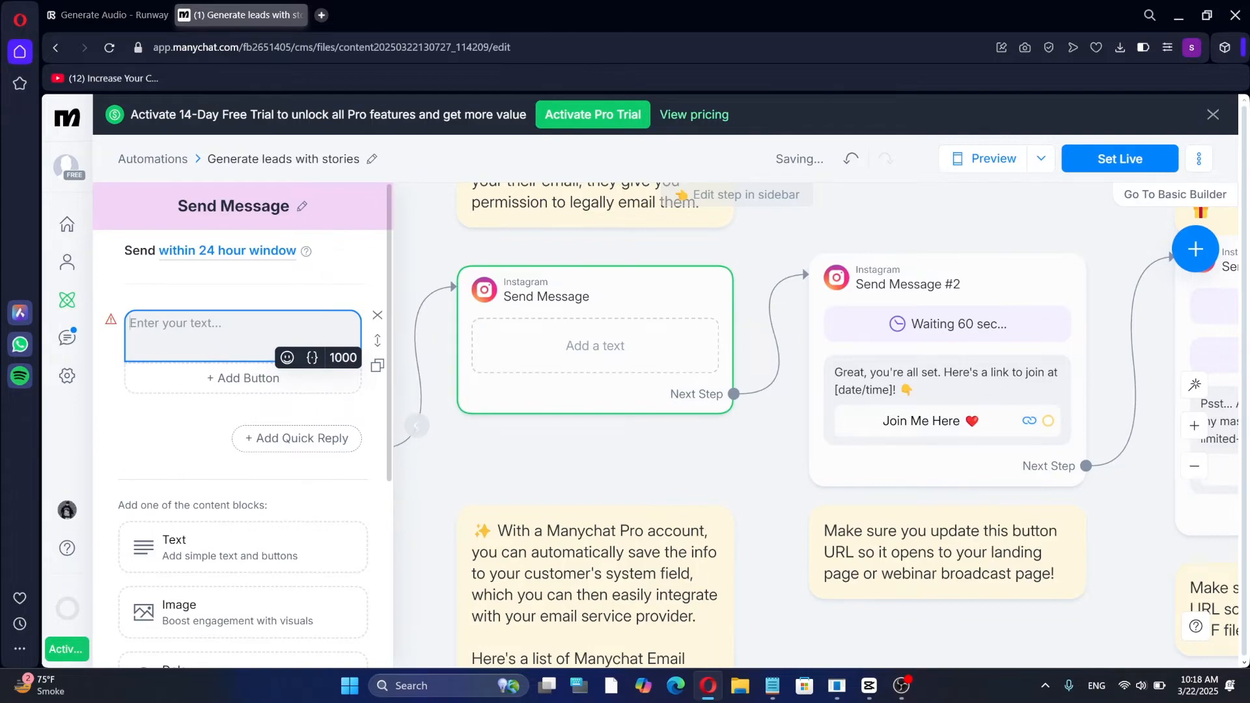
{"action": "type", "text": "d"}
{"action": "key", "text": "BackSpace"}
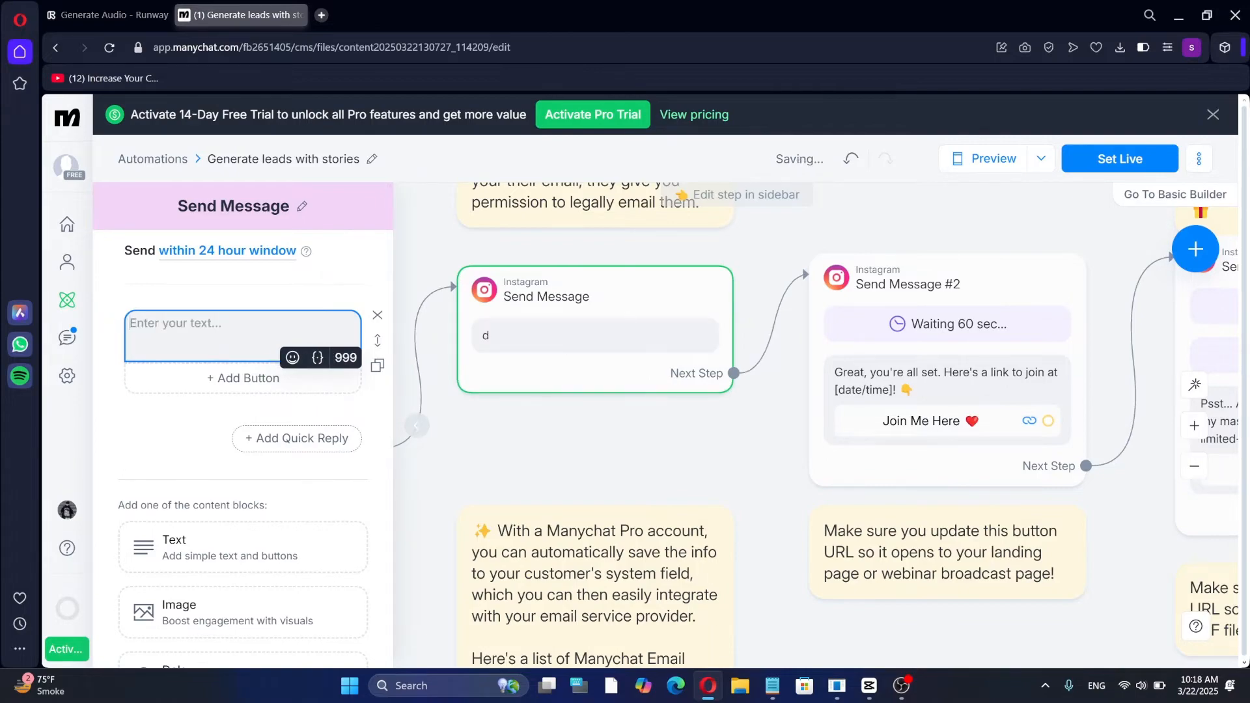
{"action": "type", "text": "sales"}
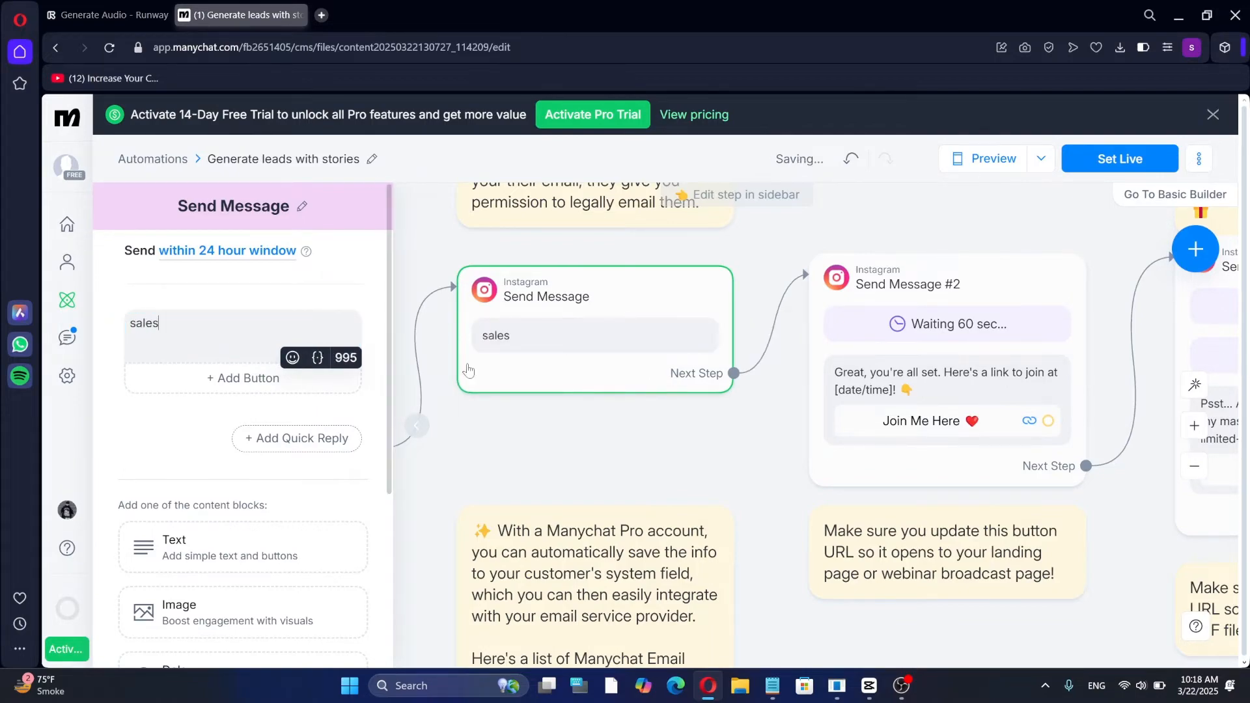
{"action": "left_click", "coordinate": [449, 429]}
Step: Inspect the Send Message #2 step's content and settings, close them without changes, and look over the rest of the story flow
{"action": "left_click_drag", "start_coordinate": [765, 460], "coordinate": [469, 468]}
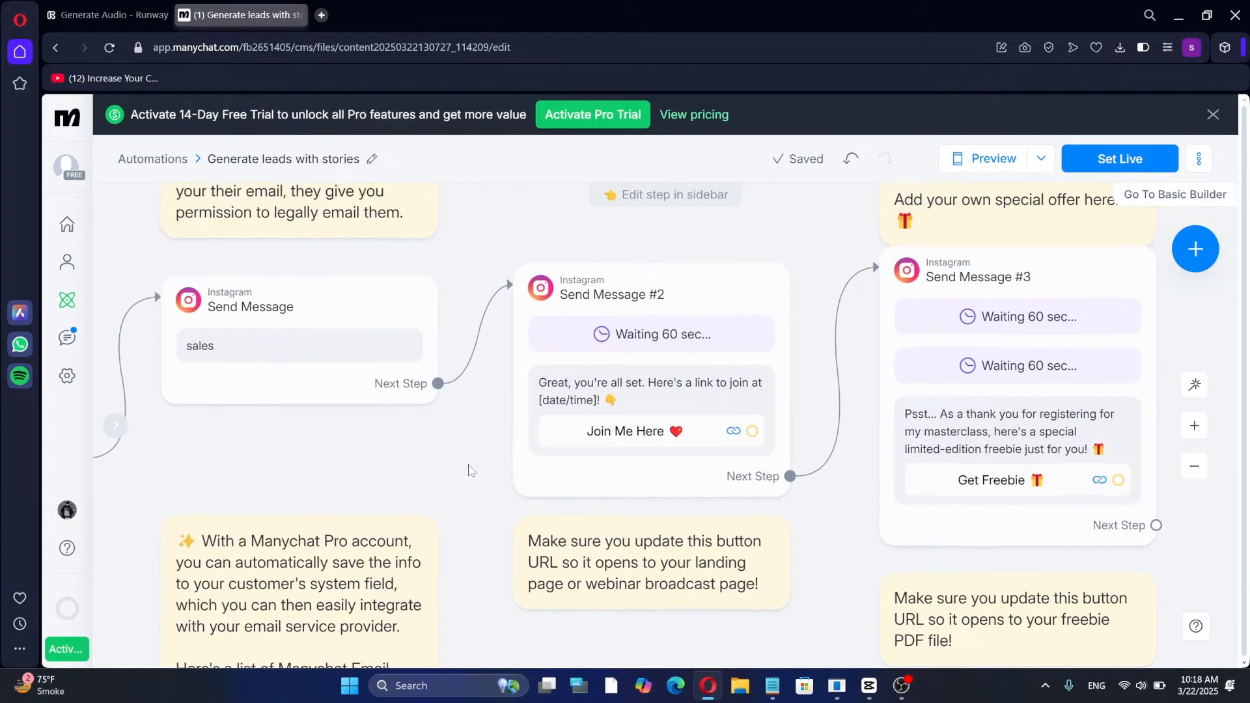
{"action": "left_click", "coordinate": [610, 370]}
{"action": "left_click", "coordinate": [654, 389]}
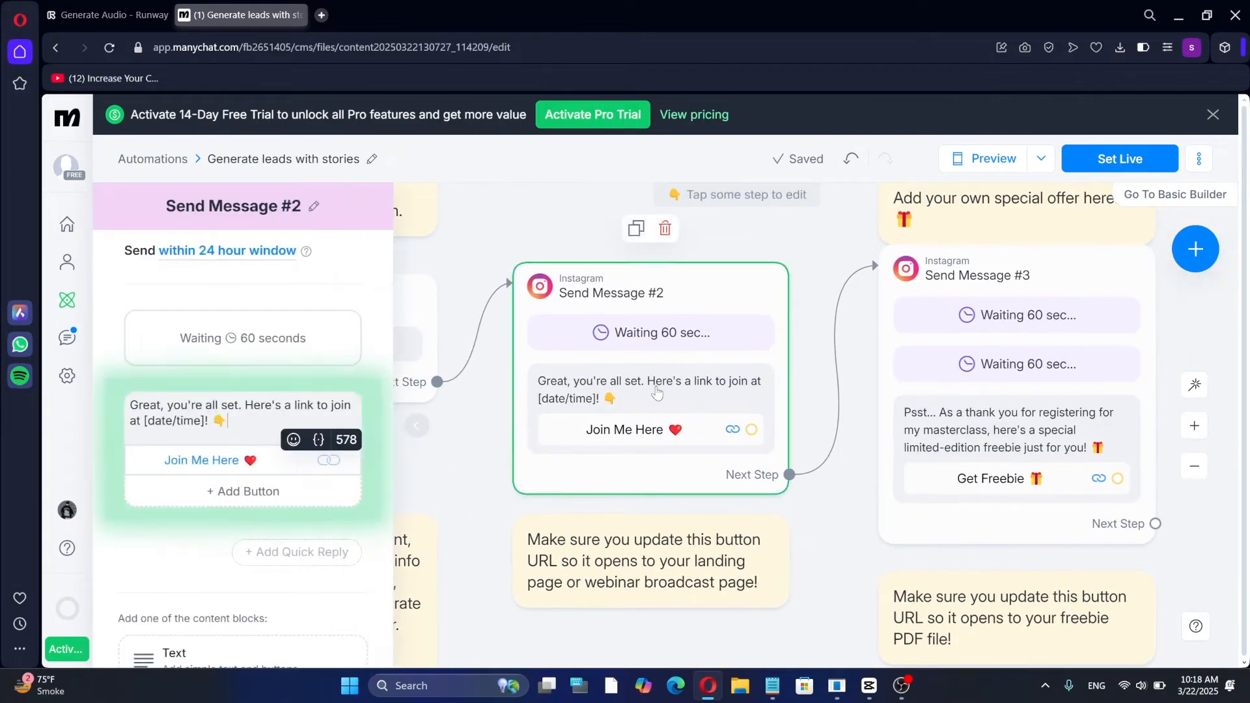
{"action": "left_click", "coordinate": [461, 516]}
{"action": "left_click_drag", "start_coordinate": [840, 505], "coordinate": [692, 486]}
{"action": "scroll", "coordinate": [811, 444], "scroll_direction": "down", "scroll_amount": 5}
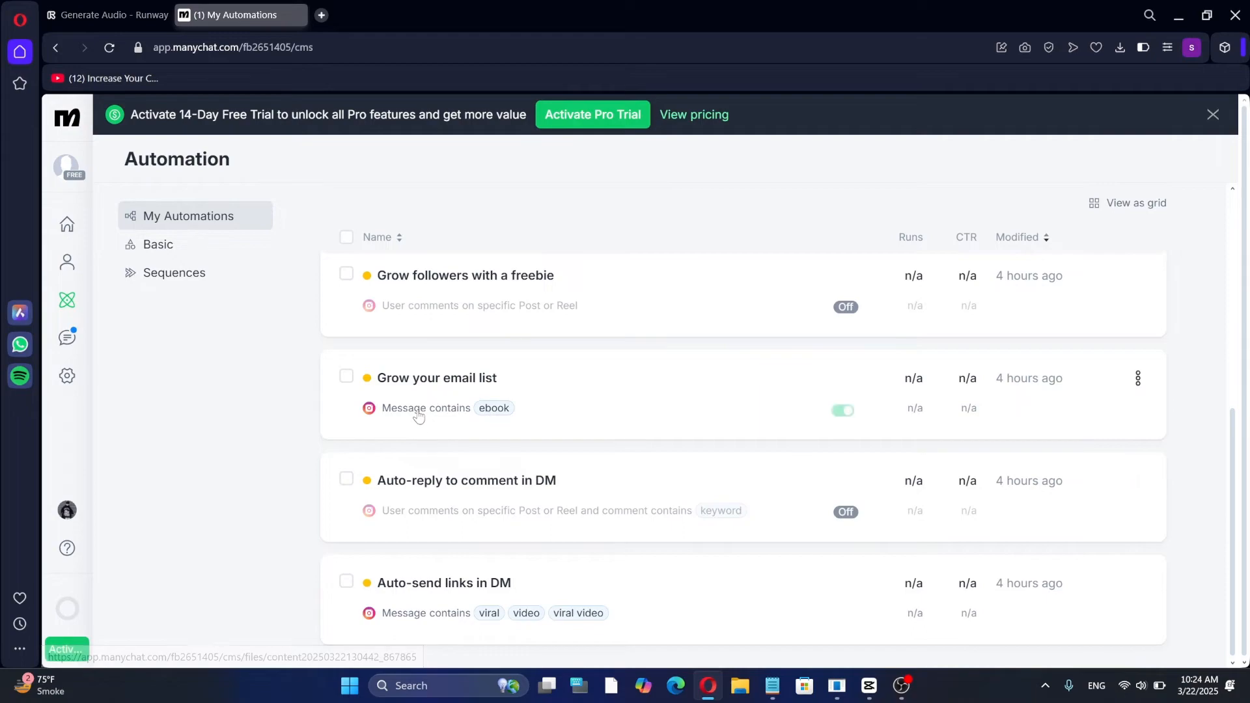
Step: Open the Grow your email list automation from My Automations in the flow builder
{"action": "left_click", "coordinate": [419, 412]}
{"action": "double_click", "coordinate": [1145, 160]}
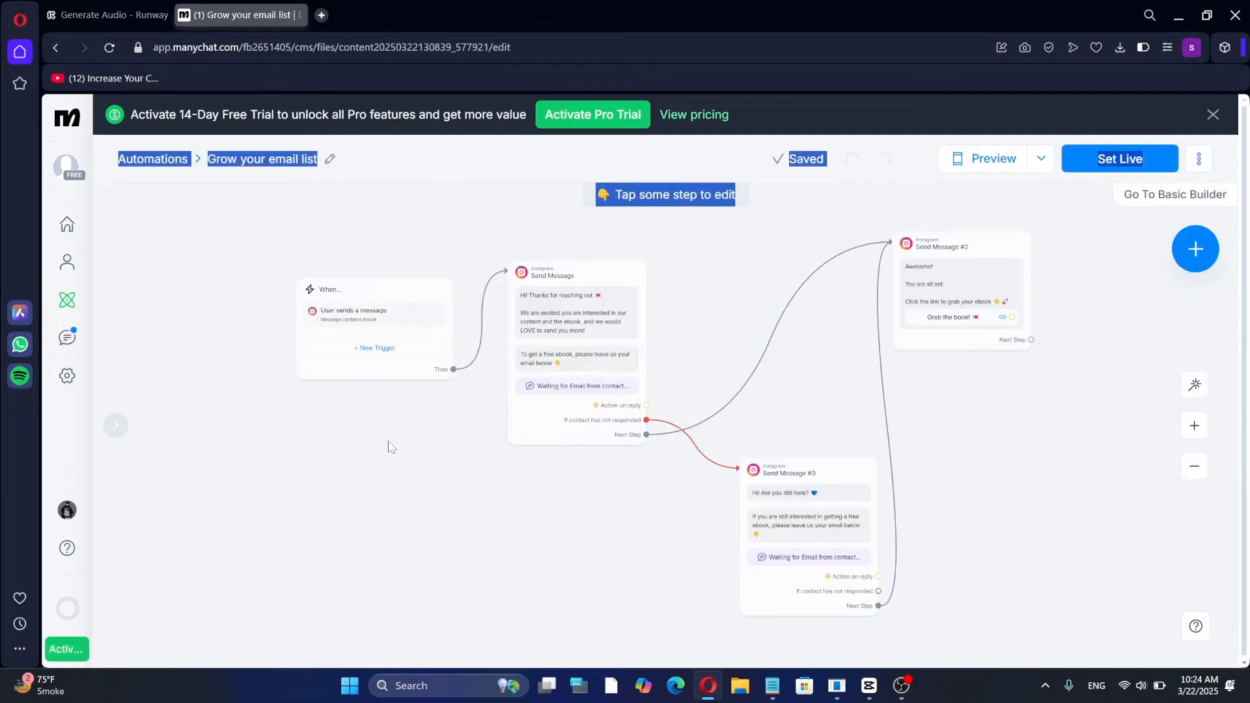
{"action": "scroll", "coordinate": [438, 432], "scroll_direction": "up", "scroll_amount": 3}
{"action": "scroll", "coordinate": [444, 448], "scroll_direction": "up", "scroll_amount": 2}
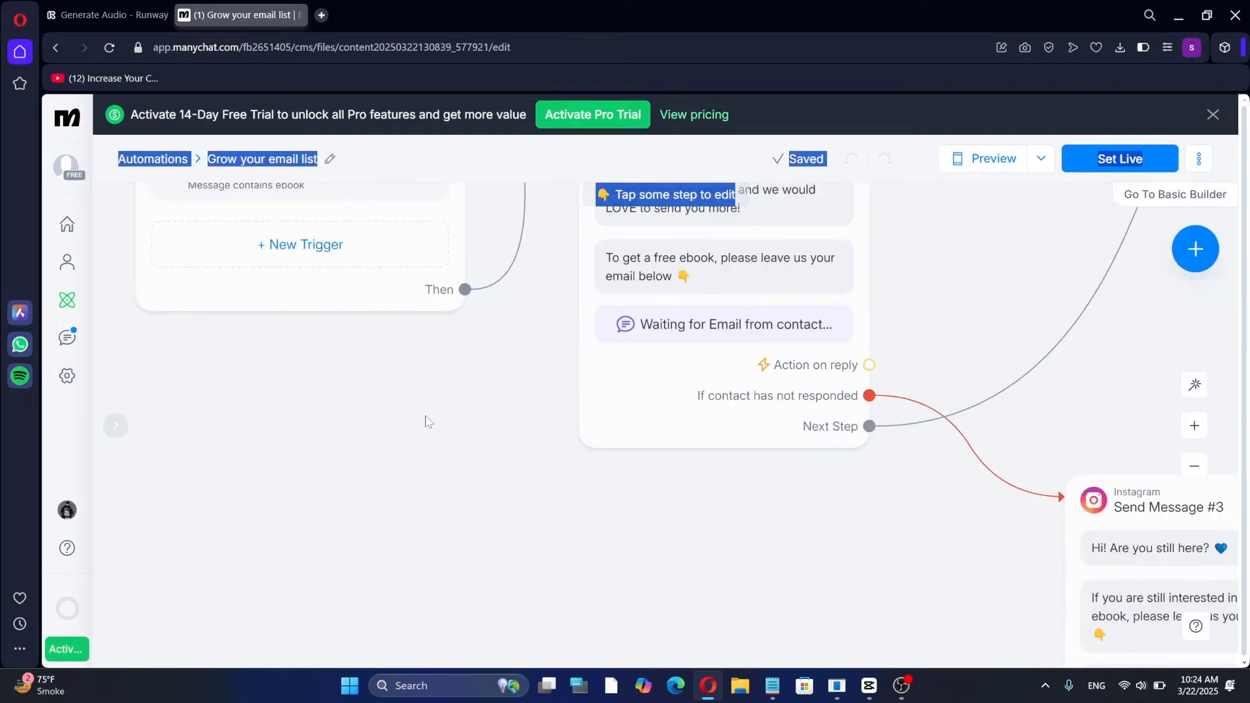
{"action": "left_click_drag", "start_coordinate": [425, 421], "coordinate": [474, 583]}
Step: View the triggers available for a new trigger, then inspect the keyword settings of the User sends a message trigger without changing anything
{"action": "left_click", "coordinate": [343, 415]}
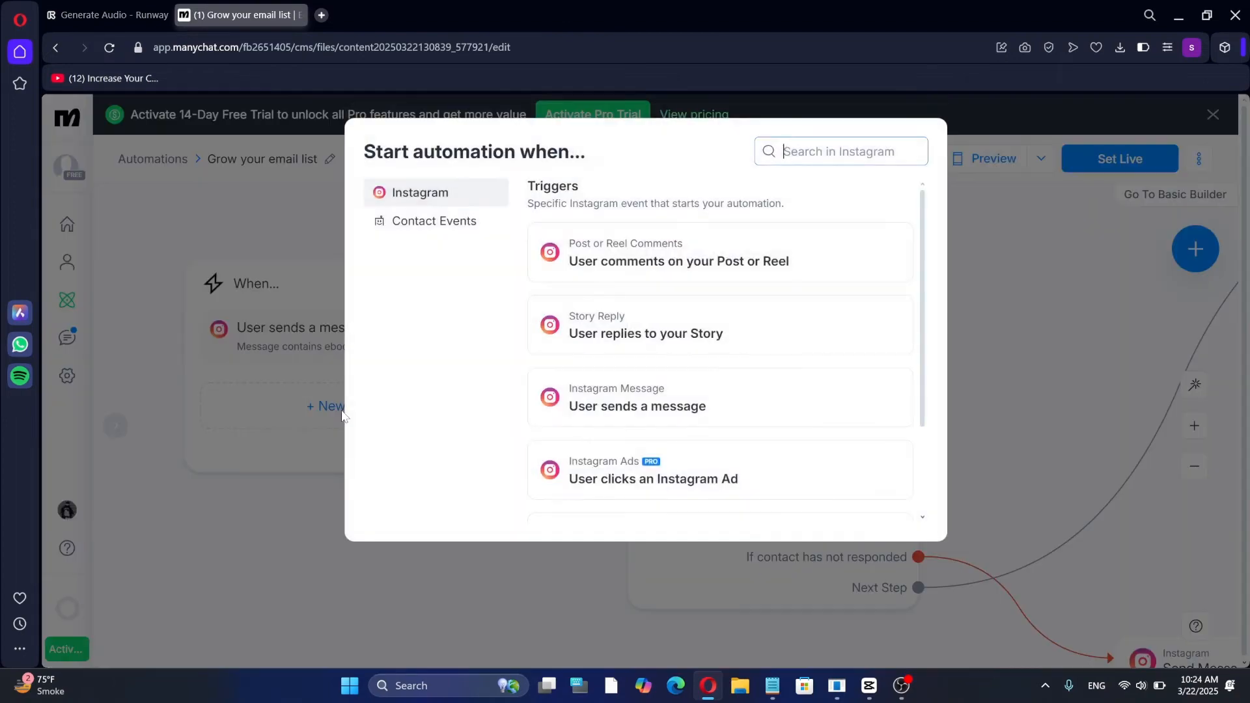
{"action": "key", "text": "Escape"}
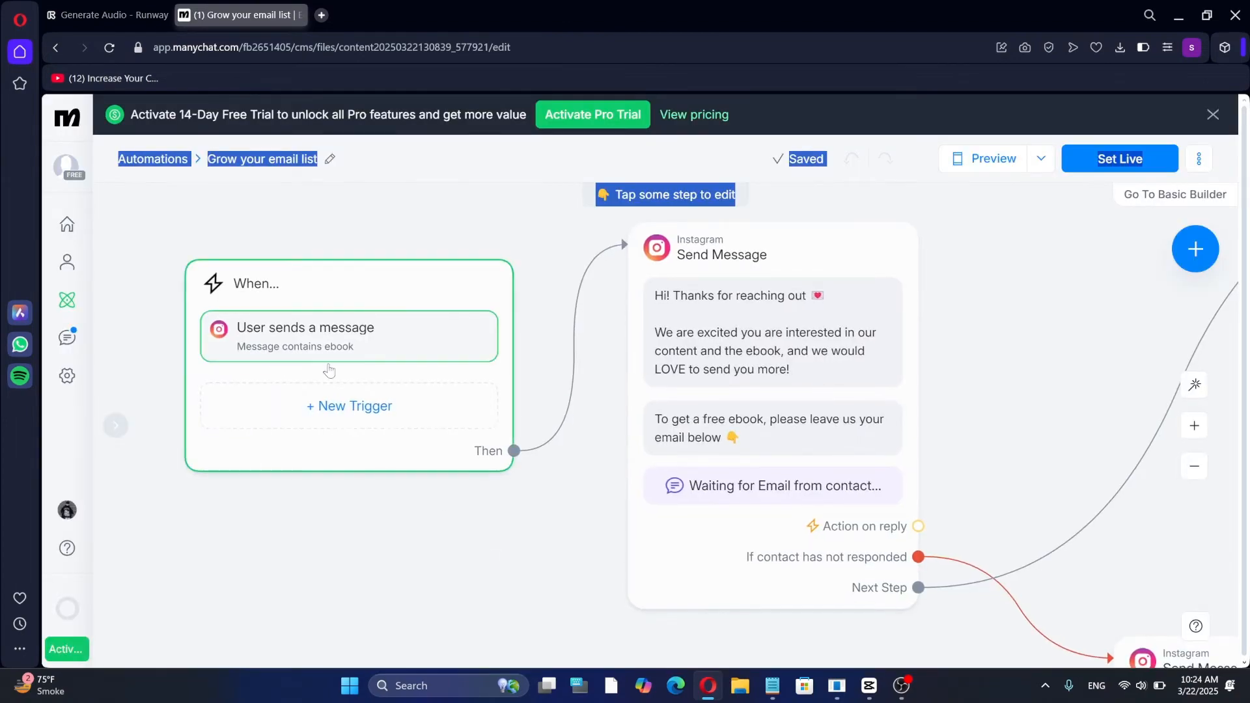
{"action": "left_click", "coordinate": [343, 416]}
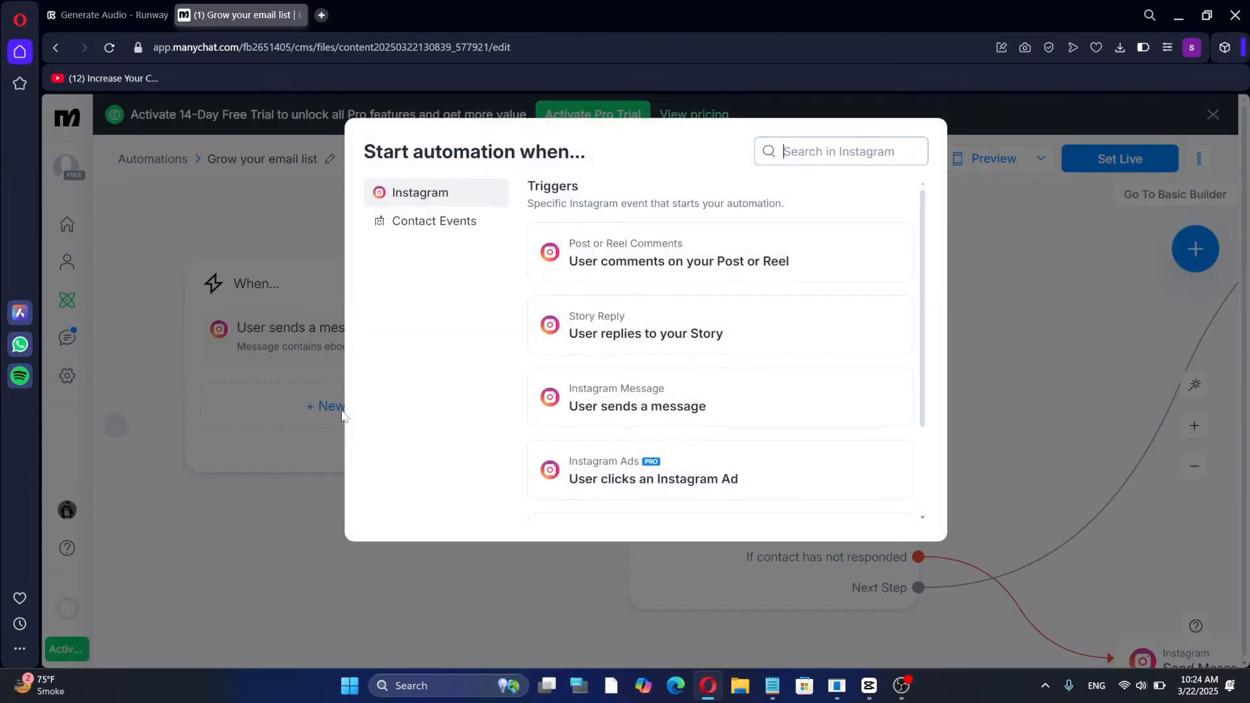
{"action": "left_click", "coordinate": [989, 224]}
{"action": "left_click", "coordinate": [384, 328]}
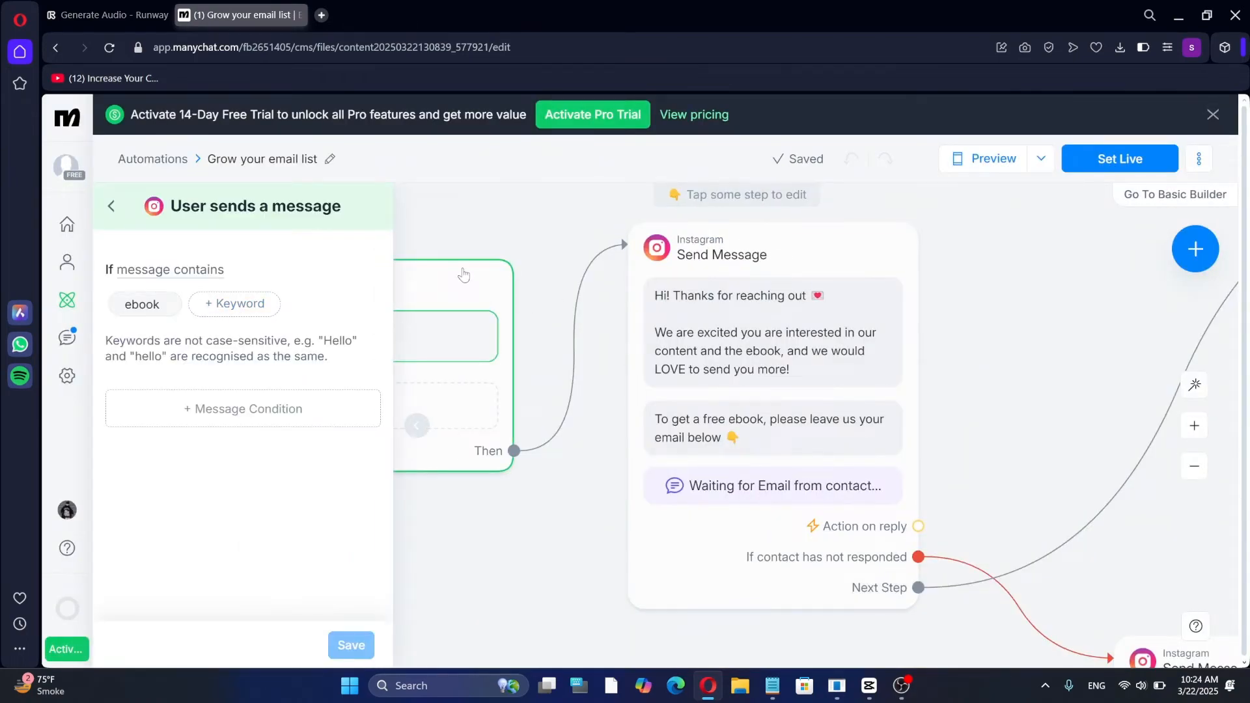
{"action": "left_click", "coordinate": [456, 273]}
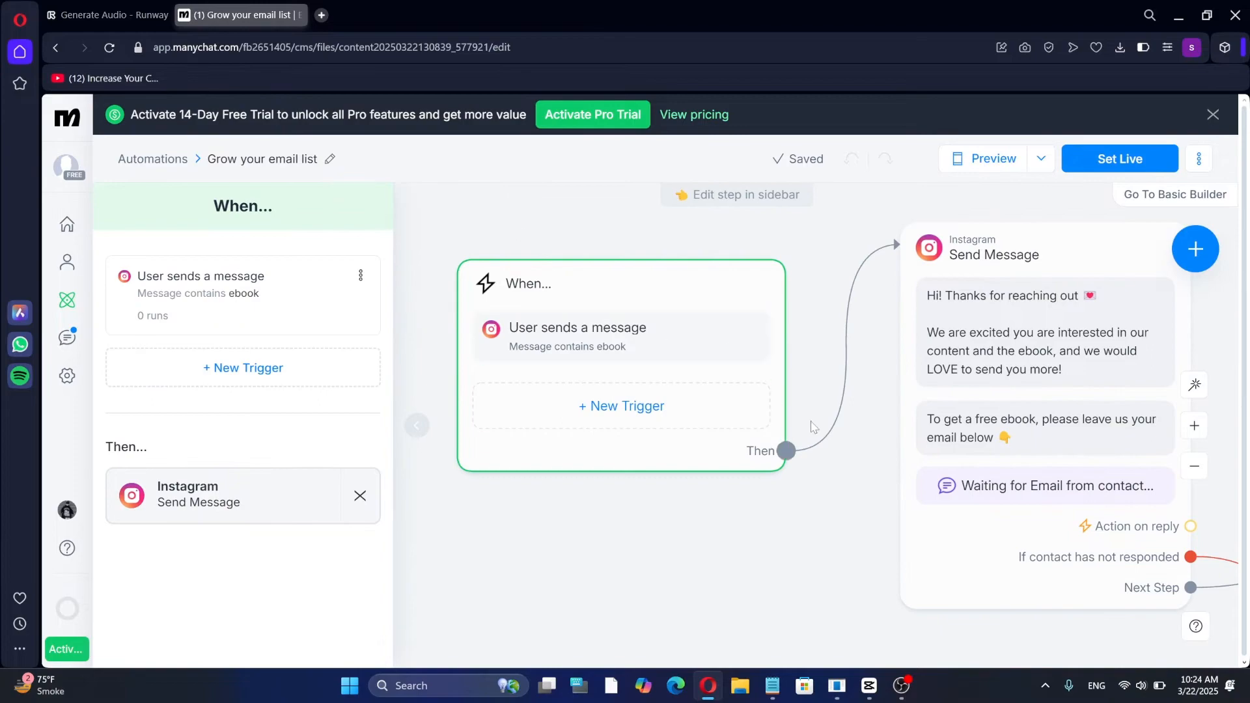
Step: Move the first Send Message step slightly closer to the When step
{"action": "left_click_drag", "start_coordinate": [932, 433], "coordinate": [894, 435]}
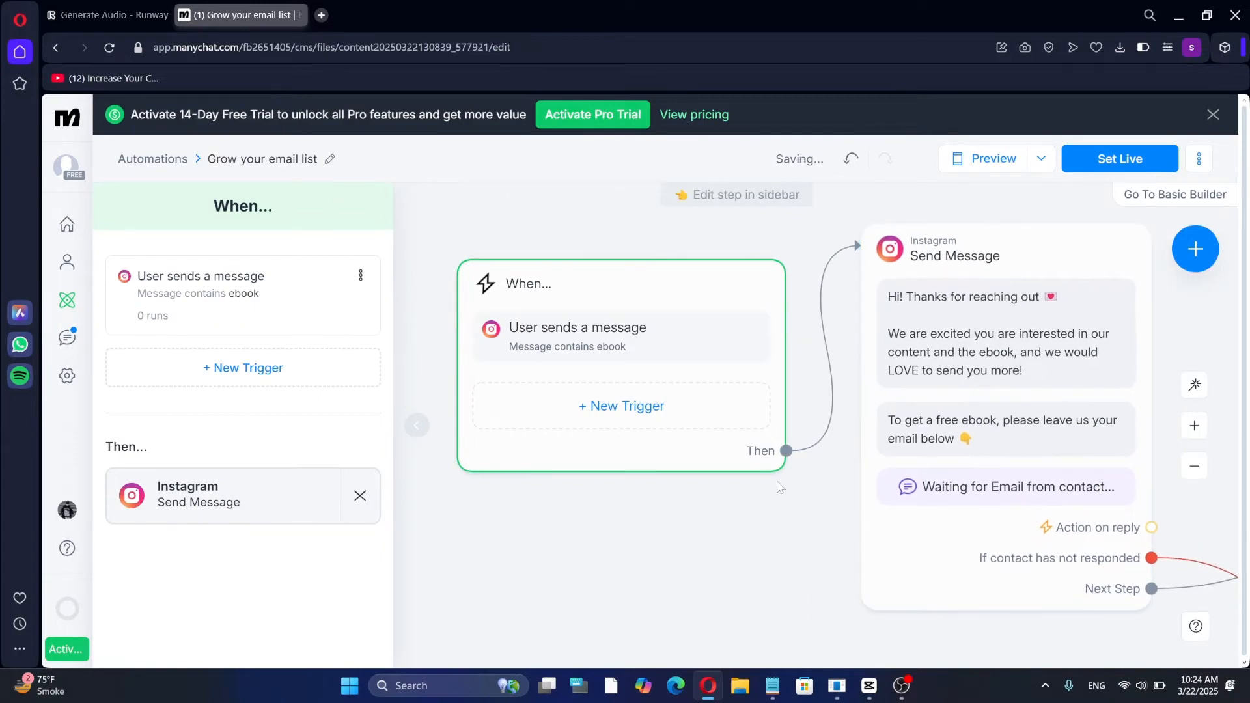
{"action": "left_click_drag", "start_coordinate": [781, 483], "coordinate": [465, 467]}
{"action": "left_click", "coordinate": [589, 300]}
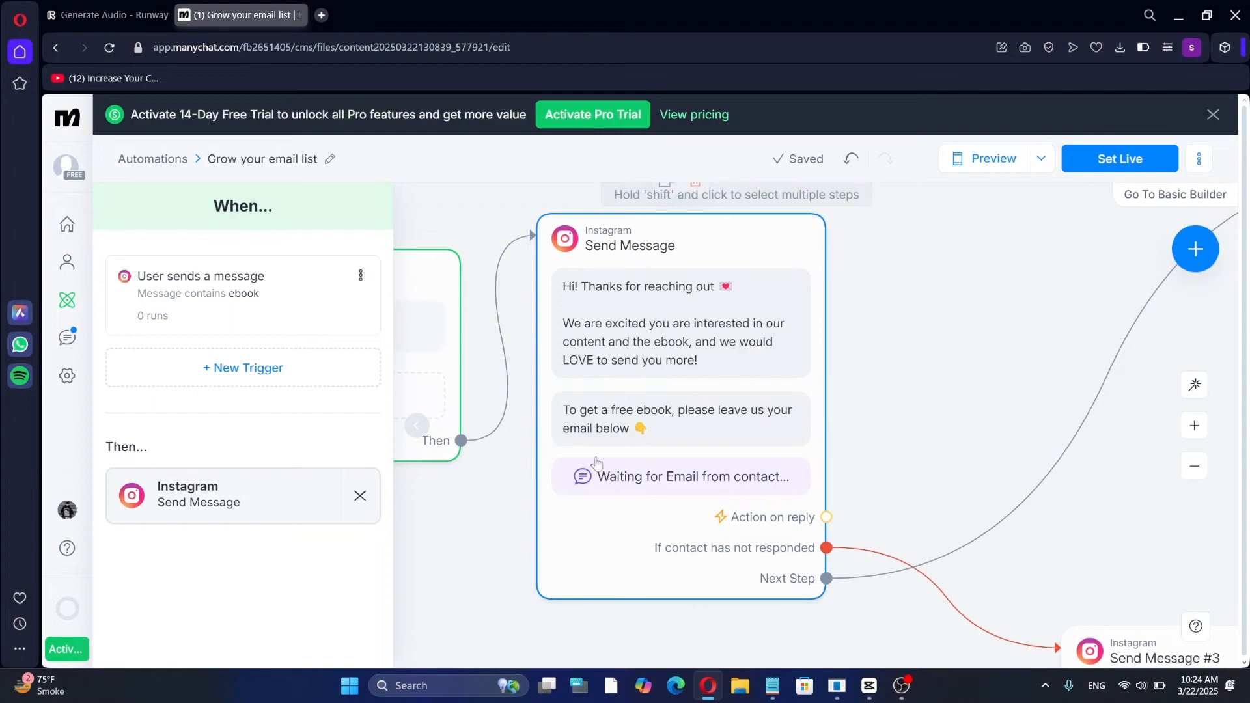
Step: Examine how the first Send Message step branches to Send Message #2 and, when the contact has not responded, to Send Message #3
{"action": "left_click_drag", "start_coordinate": [964, 426], "coordinate": [717, 404]}
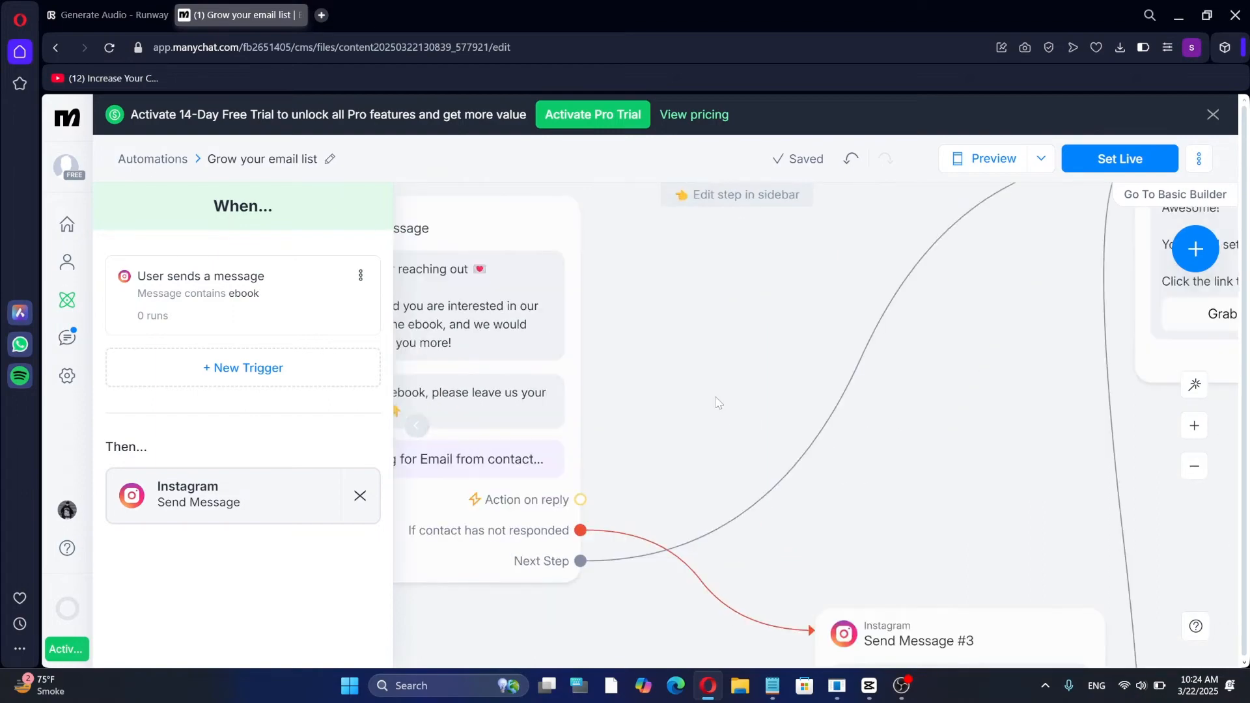
{"action": "scroll", "coordinate": [786, 391], "scroll_direction": "down", "scroll_amount": 3}
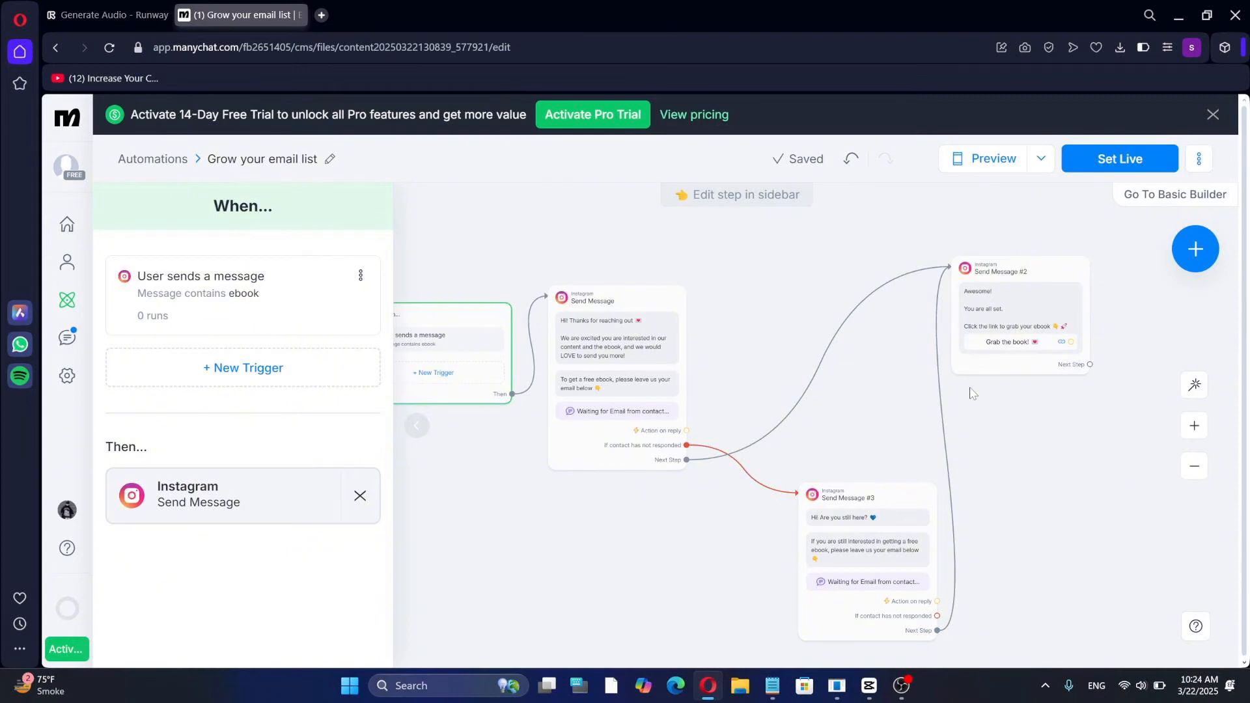
{"action": "scroll", "coordinate": [970, 394], "scroll_direction": "up", "scroll_amount": 3}
{"action": "left_click_drag", "start_coordinate": [1029, 462], "coordinate": [1020, 341]}
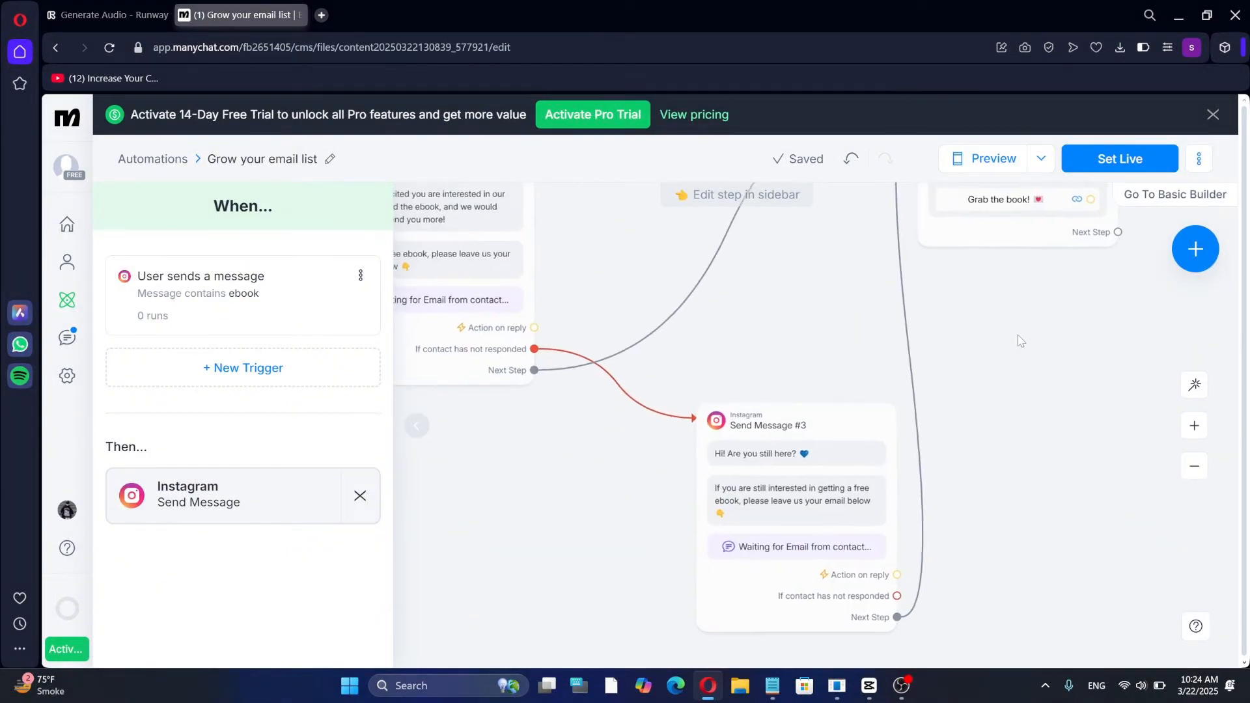
{"action": "scroll", "coordinate": [588, 506], "scroll_direction": "down", "scroll_amount": 2}
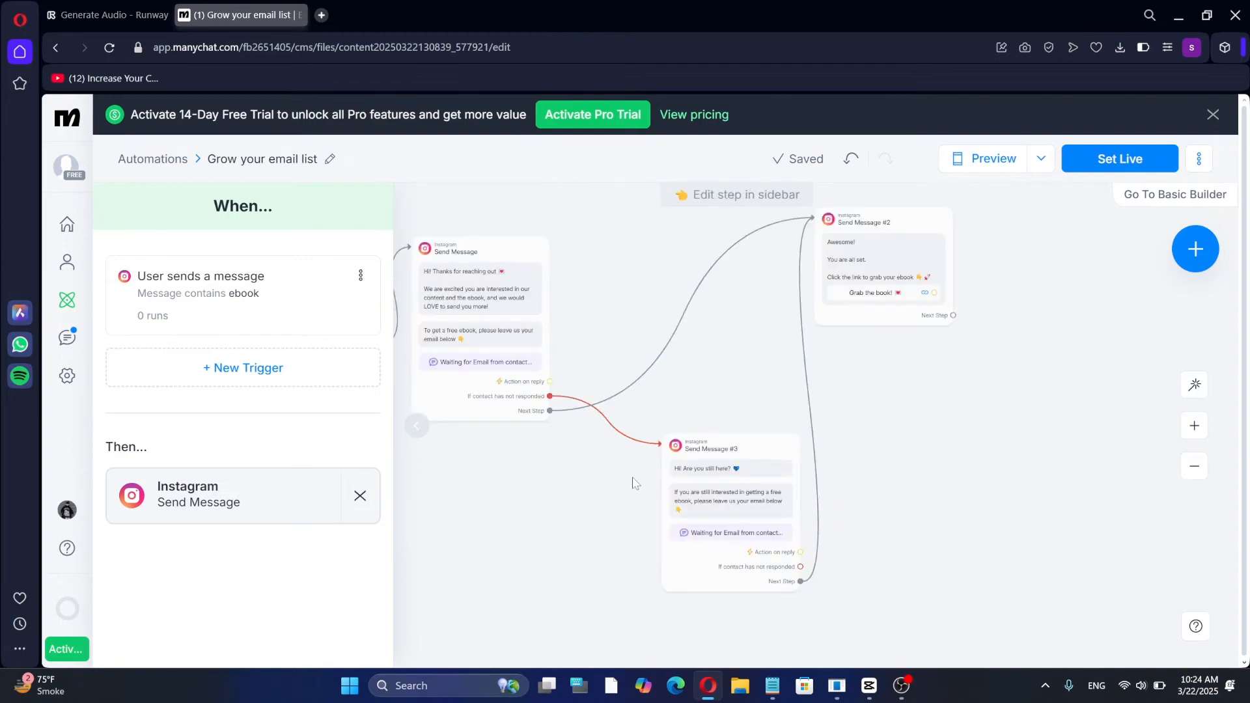
{"action": "mouse_move", "coordinate": [593, 482]}
{"action": "left_mouse_down"}
{"action": "mouse_move", "coordinate": [782, 495]}
{"action": "mouse_move", "coordinate": [590, 475]}
{"action": "left_mouse_up"}
{"action": "scroll", "coordinate": [743, 491], "scroll_direction": "up", "scroll_amount": 2}
{"action": "scroll", "coordinate": [743, 491], "scroll_direction": "down", "scroll_amount": 2}
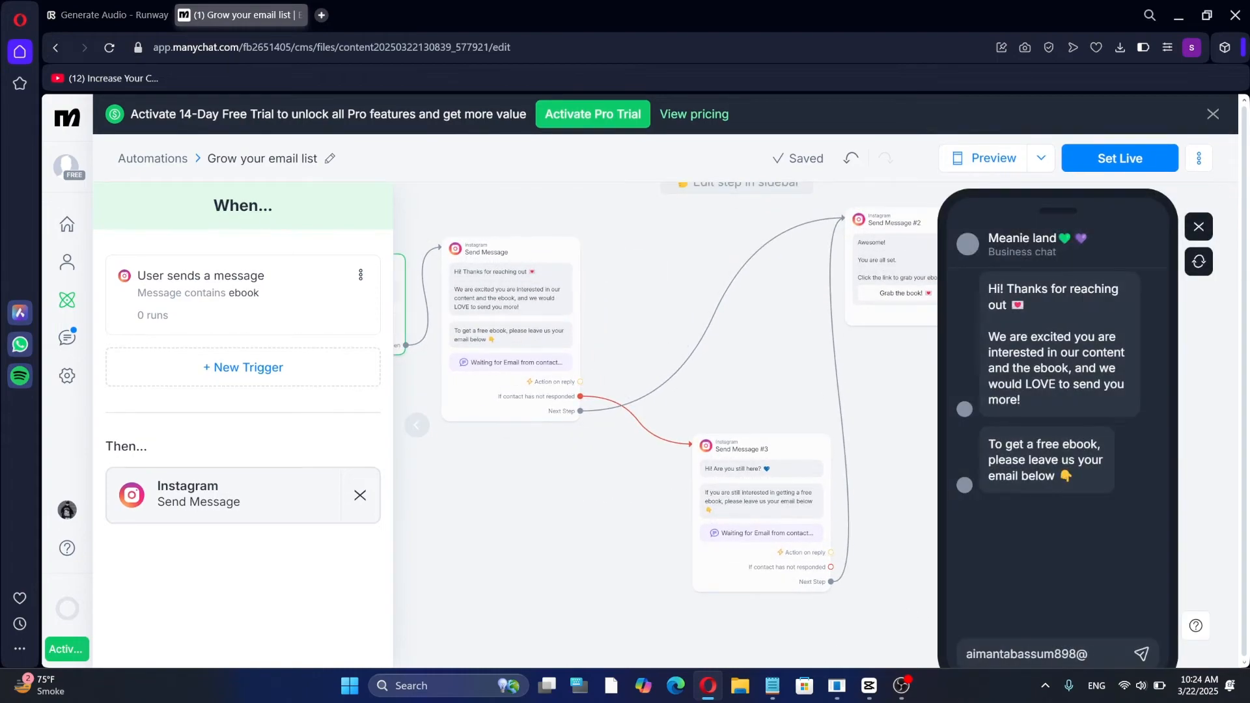
Step: Test the previewed conversation by replying with an email address and following the "Grab the book!" link, then close the linked page and the preview
{"action": "type", "text": "mail.com"}
{"action": "key", "text": "Return"}
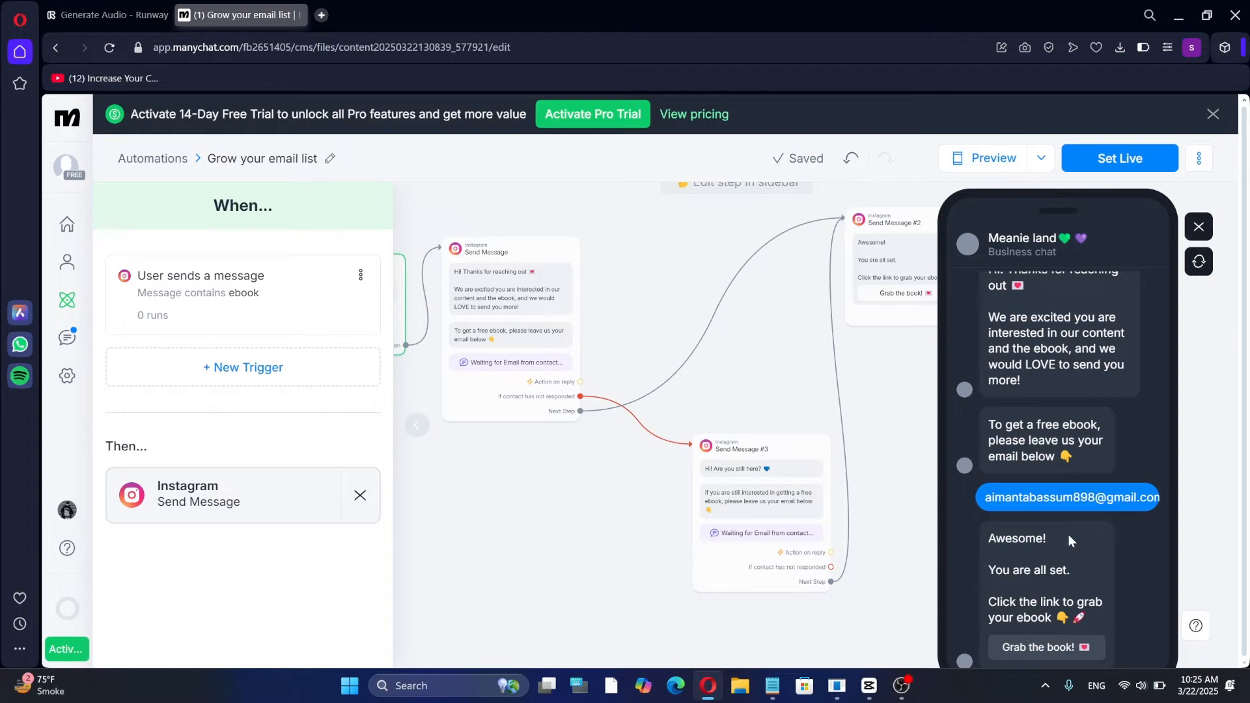
{"action": "left_click", "coordinate": [1026, 650]}
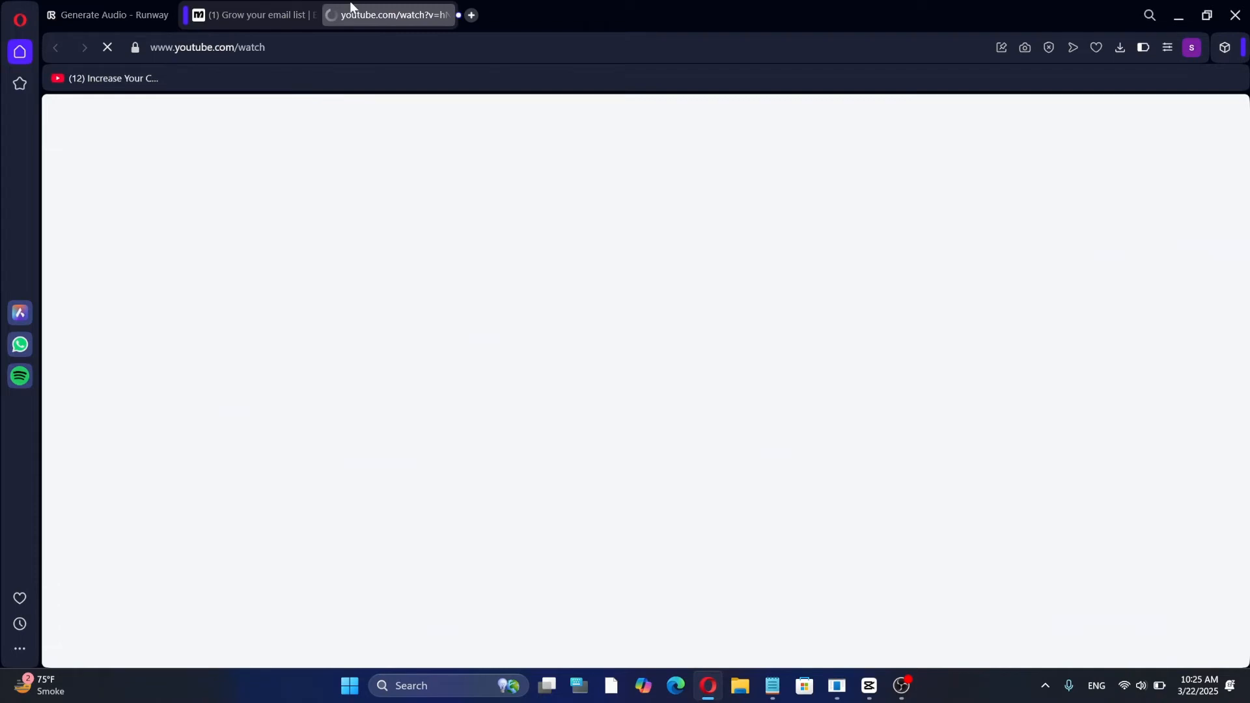
{"action": "left_click", "coordinate": [305, 15]}
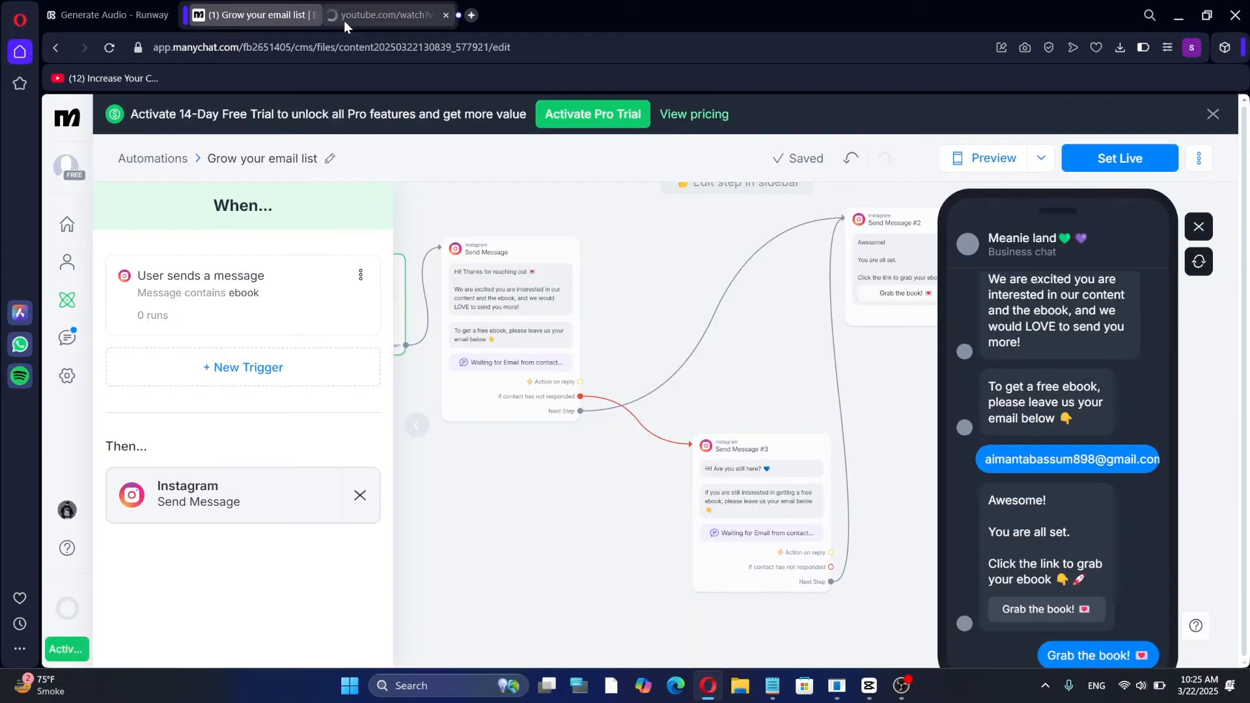
{"action": "left_click", "coordinate": [446, 15]}
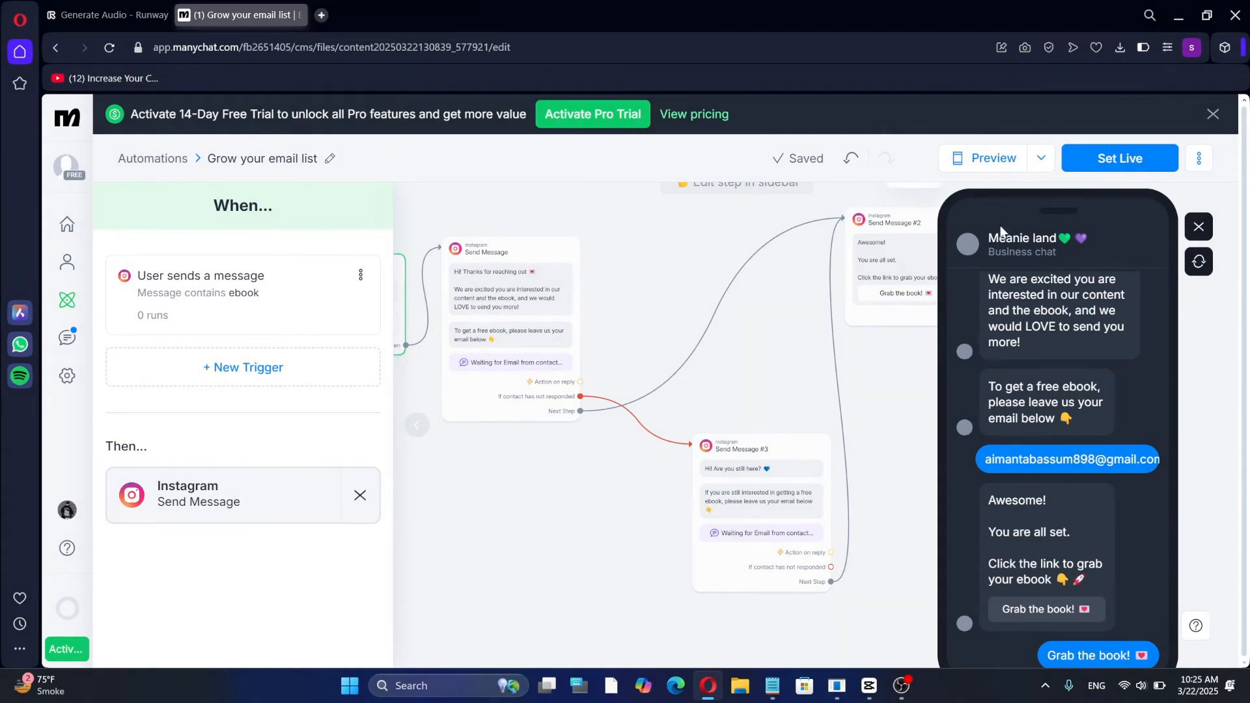
{"action": "left_click", "coordinate": [1211, 228]}
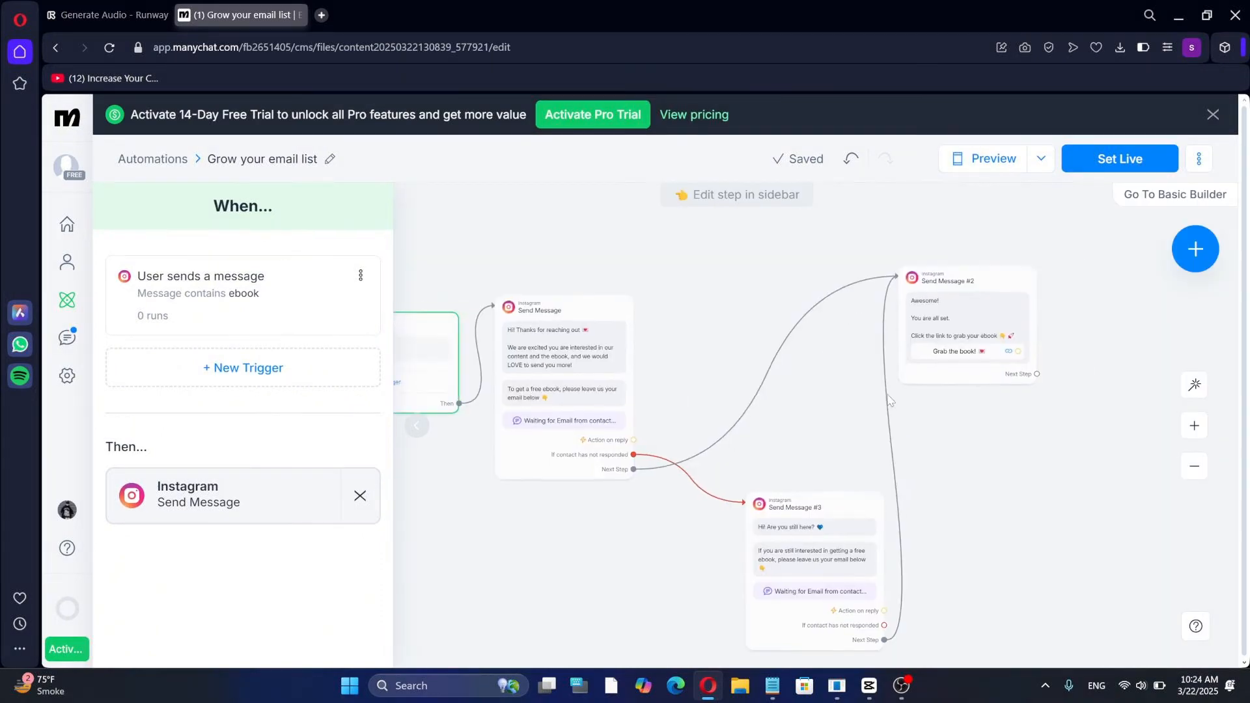
Step: Examine the Send Message #2 ebook link message and the Send Message #3 reminder up close in the flow
{"action": "scroll", "coordinate": [822, 246], "scroll_direction": "up", "scroll_amount": 5}
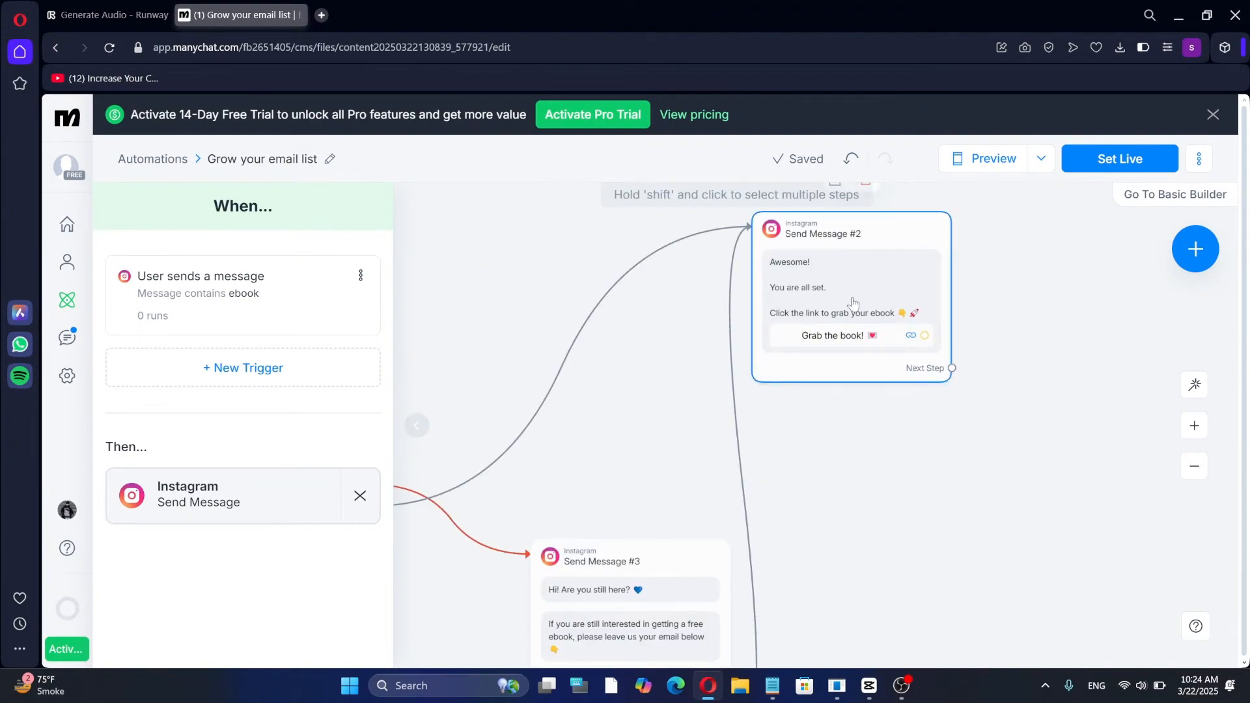
{"action": "left_click_drag", "start_coordinate": [709, 463], "coordinate": [782, 304]}
{"action": "left_click", "coordinate": [691, 478]}
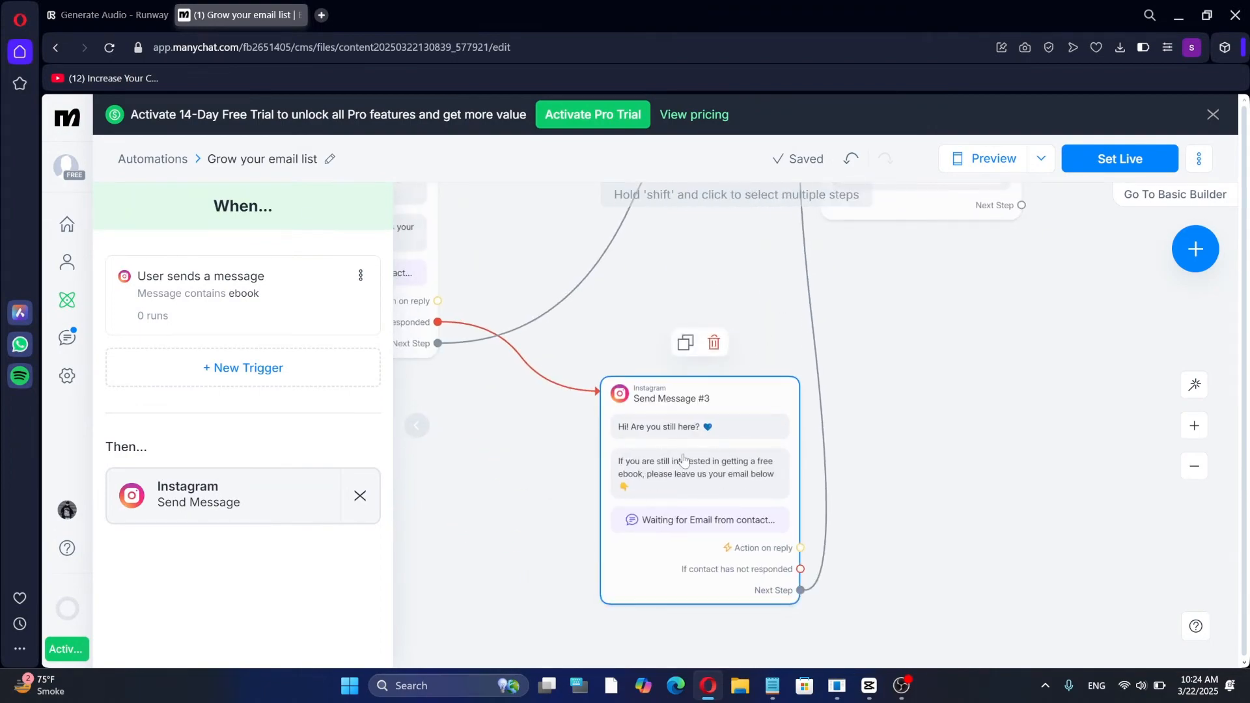
{"action": "left_click_drag", "start_coordinate": [935, 318], "coordinate": [1042, 304]}
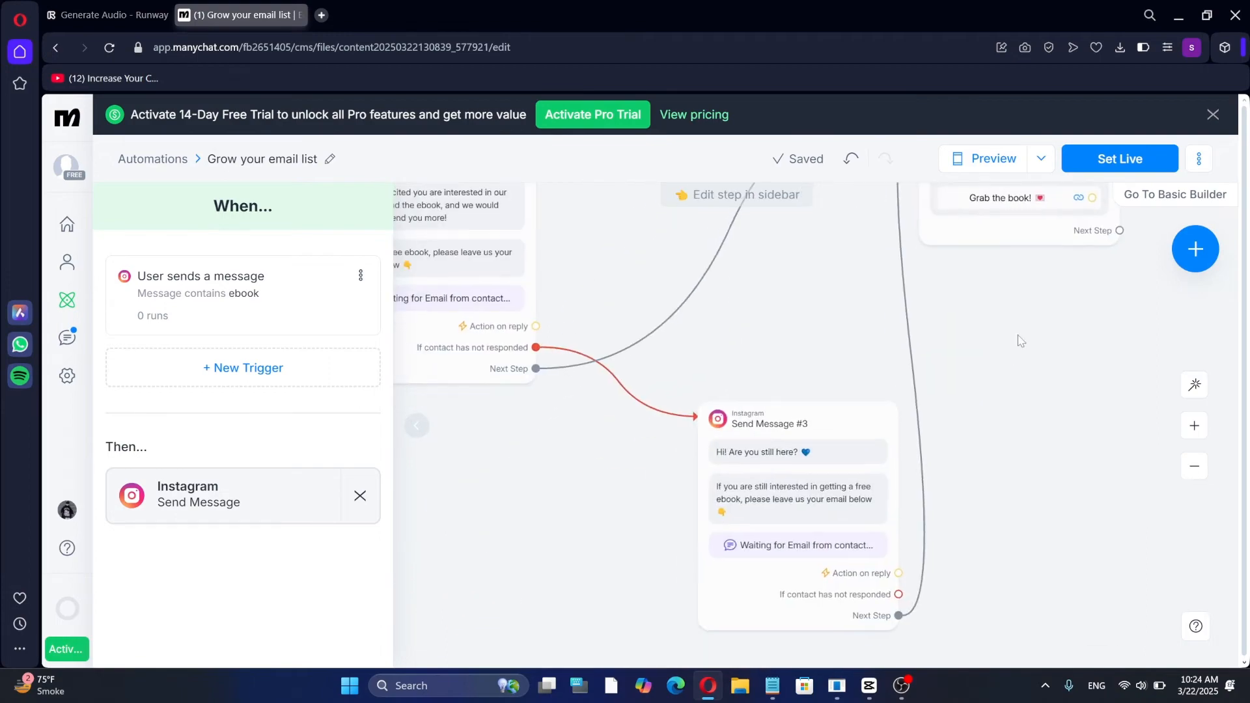
Step: Review the email list flow's "User sends a message" trigger, then open Send Message, Send Message #3 and Send Message #2 for editing
{"action": "left_click", "coordinate": [745, 577]}
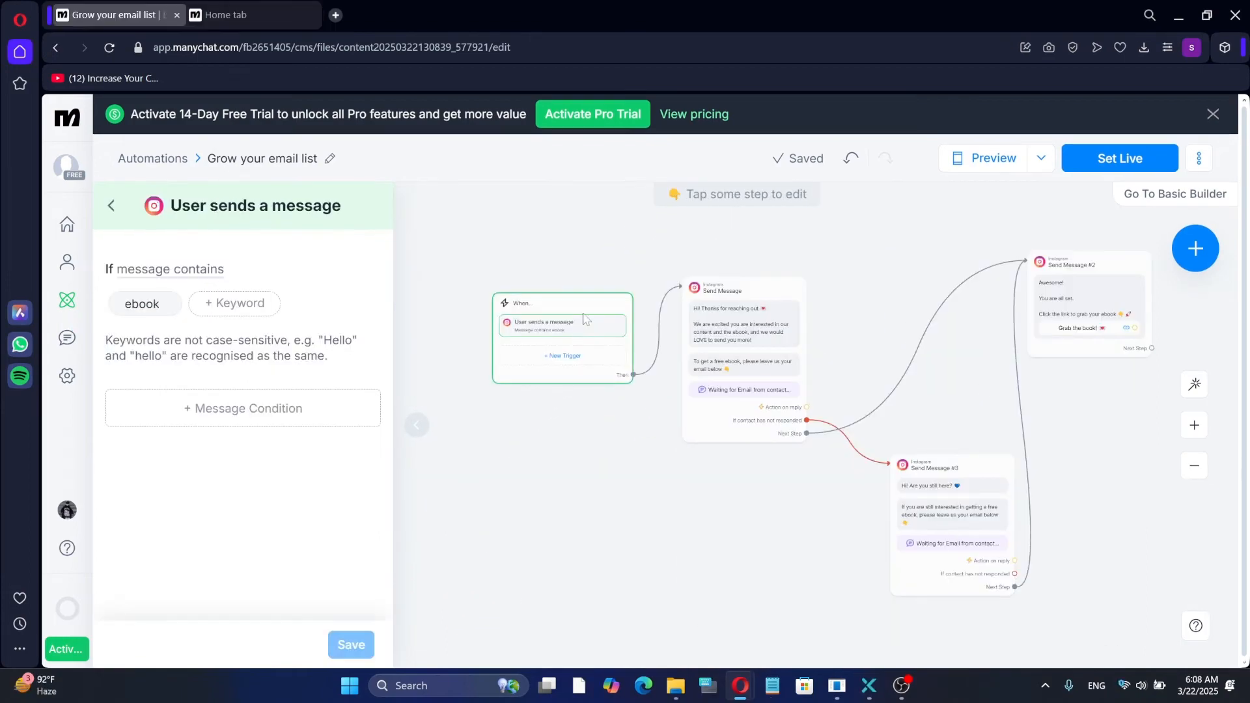
{"action": "left_click", "coordinate": [586, 311]}
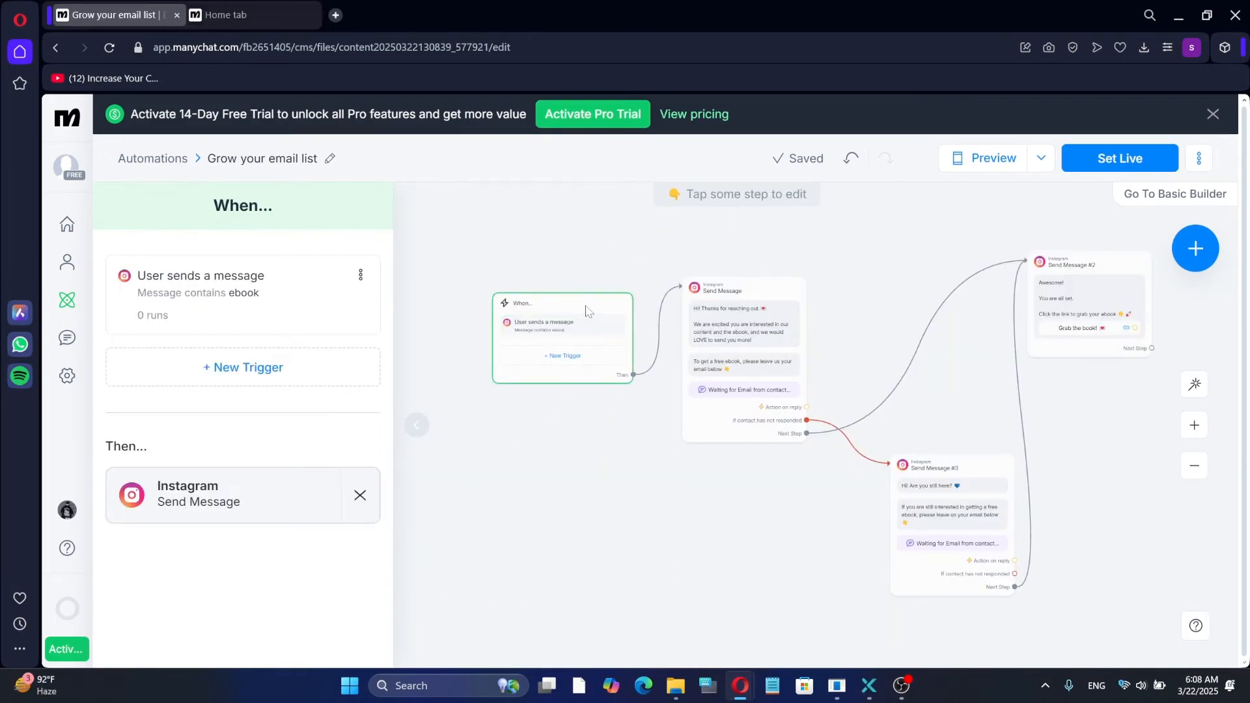
{"action": "left_click", "coordinate": [768, 302]}
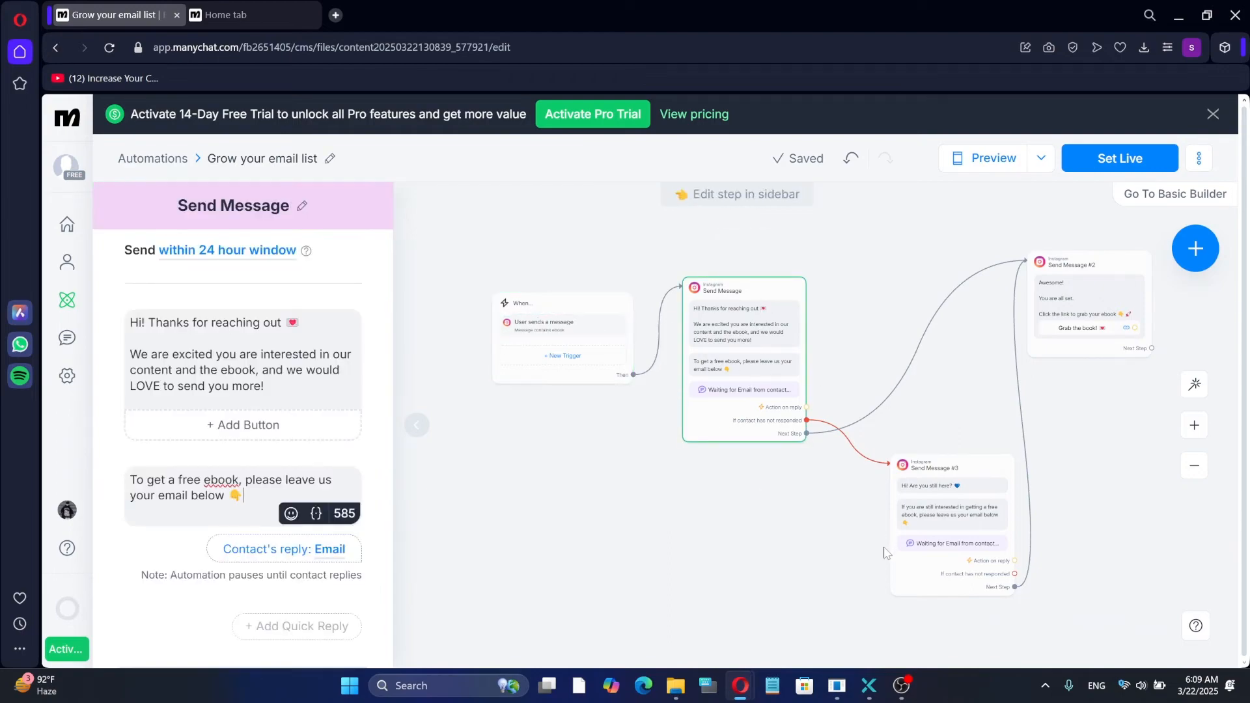
{"action": "left_click", "coordinate": [955, 490]}
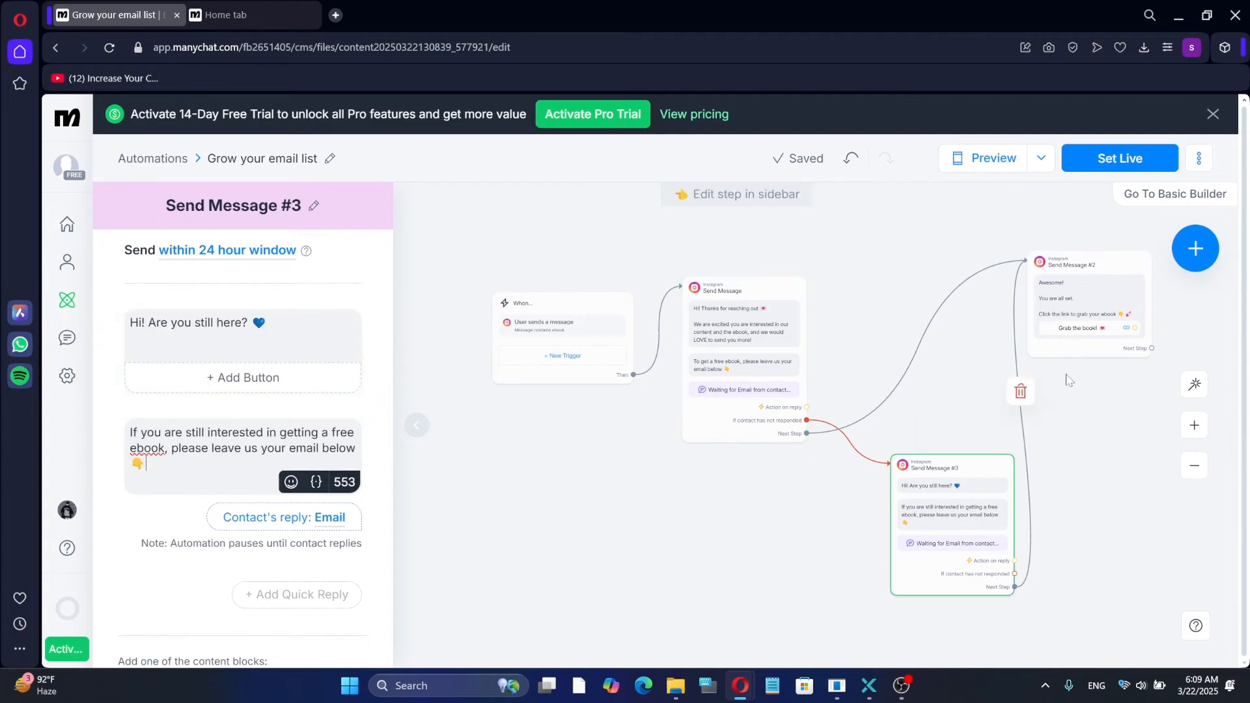
{"action": "left_click", "coordinate": [1099, 273]}
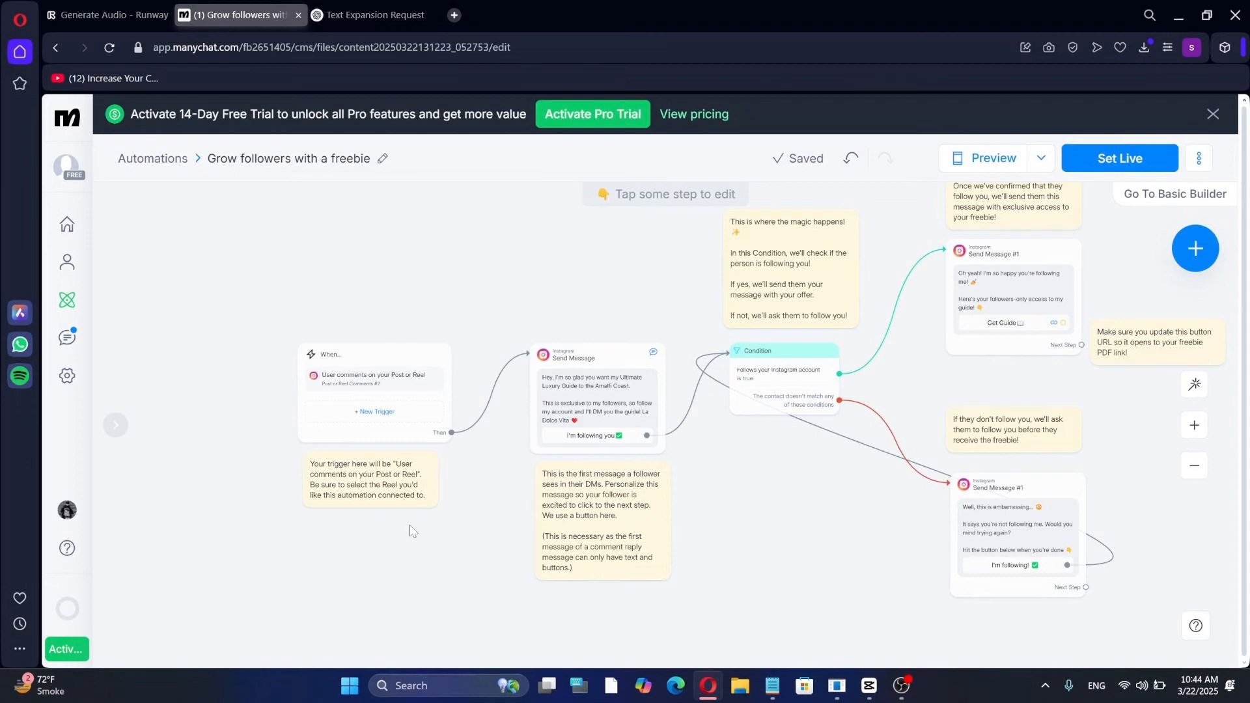
Step: Review the "Grow followers with a freebie" trigger's post selection and keyword settings, then close them without making changes
{"action": "scroll", "coordinate": [456, 531], "scroll_direction": "up", "scroll_amount": 2}
{"action": "scroll", "coordinate": [515, 497], "scroll_direction": "up", "scroll_amount": 3}
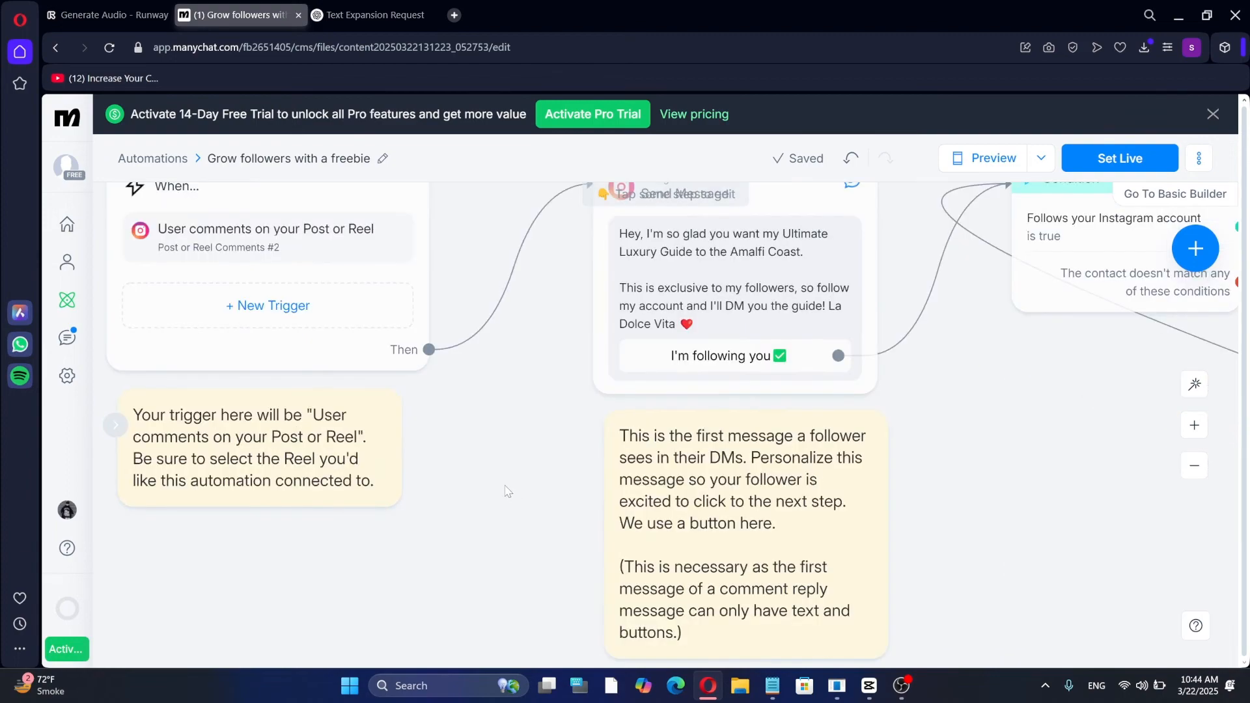
{"action": "scroll", "coordinate": [507, 491], "scroll_direction": "down", "scroll_amount": 3}
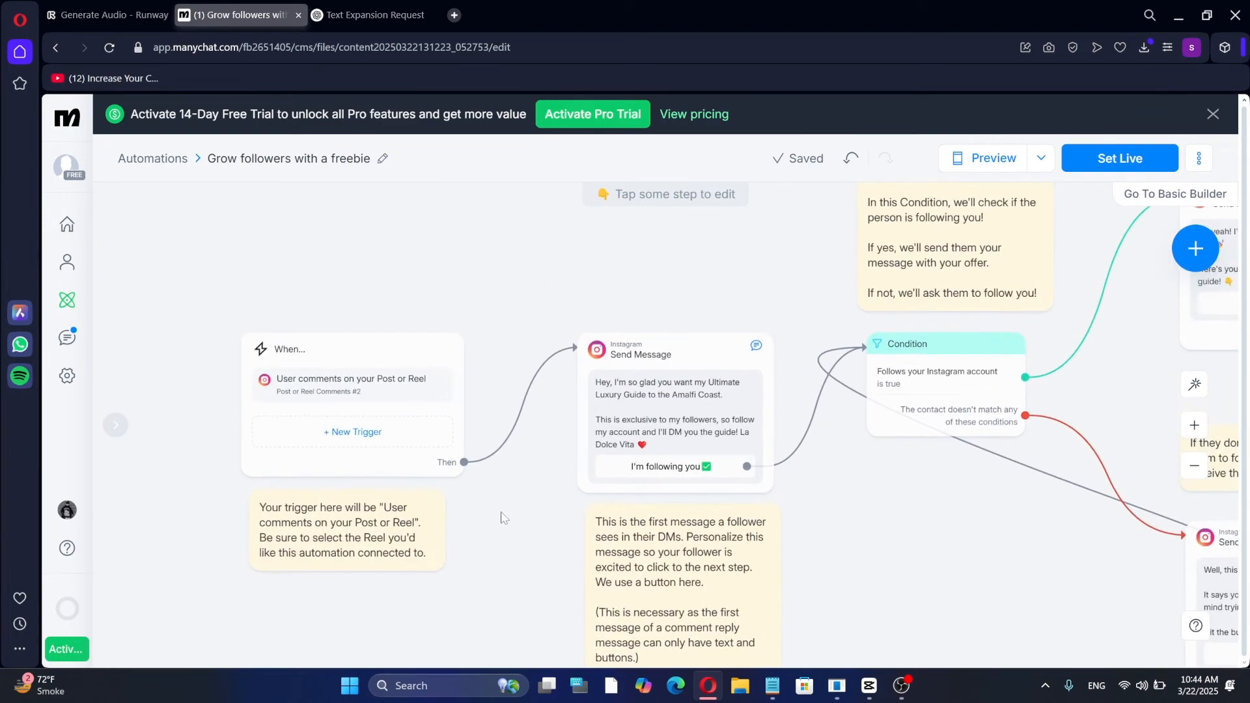
{"action": "left_click", "coordinate": [343, 394]}
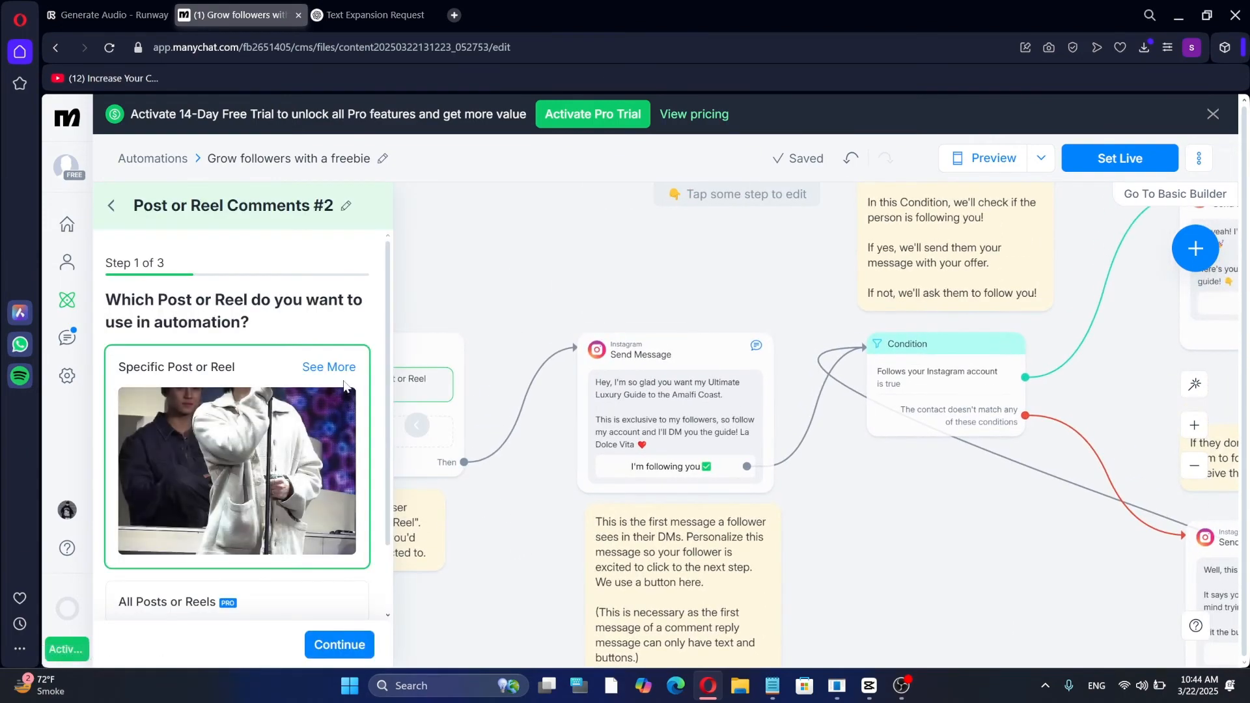
{"action": "left_click", "coordinate": [339, 645]}
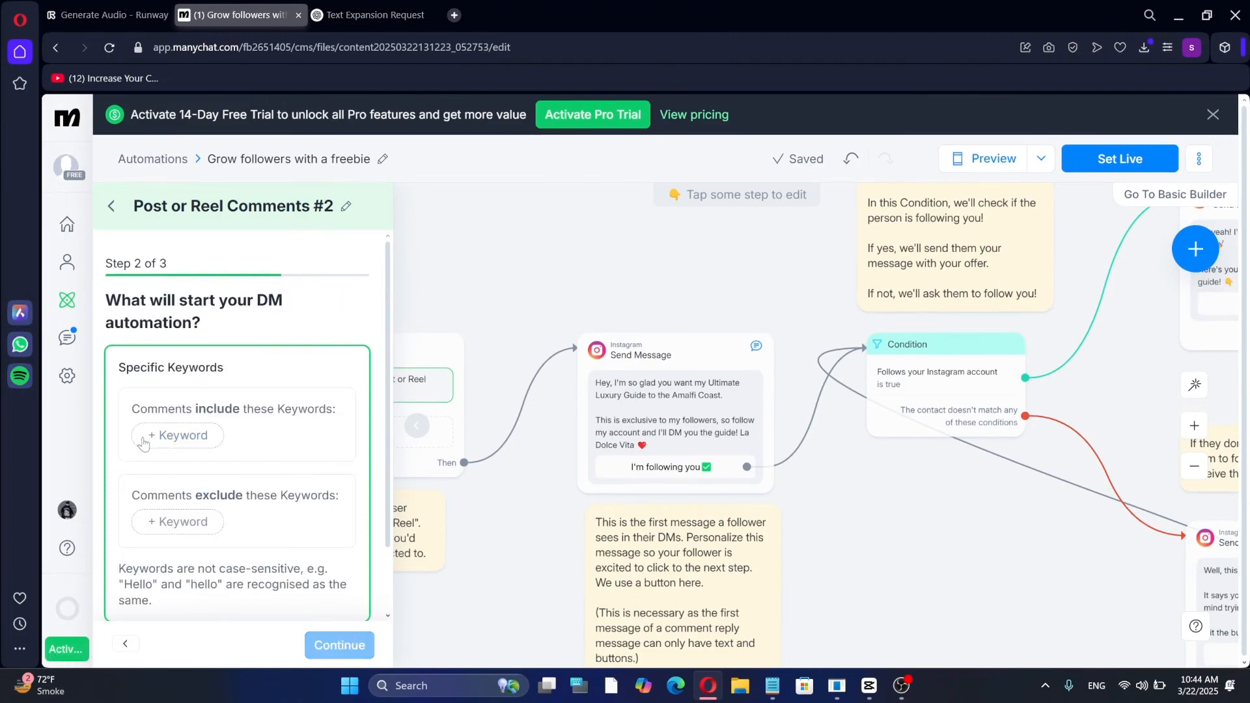
{"action": "left_click", "coordinate": [604, 254]}
{"action": "left_click", "coordinate": [524, 280]}
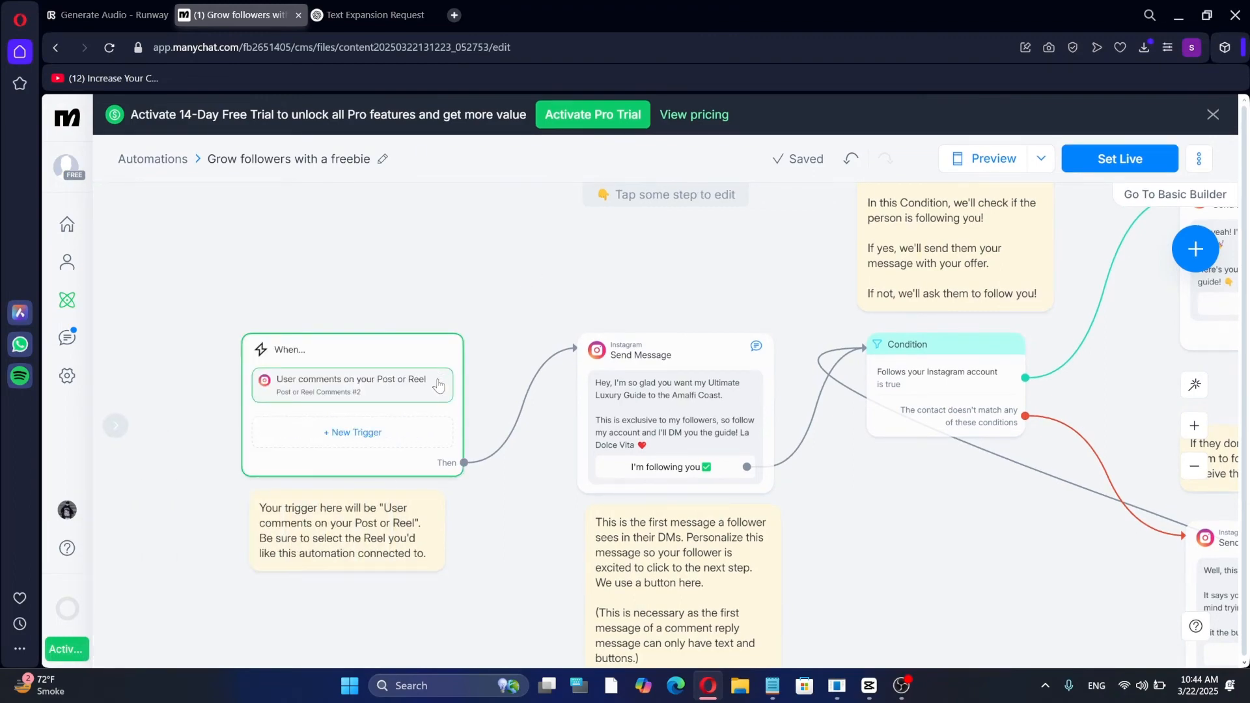
Step: Examine the first message, the follow Condition and both Send Message #1 branches for followers and non-followers, including their notes
{"action": "left_click_drag", "start_coordinate": [512, 506], "coordinate": [355, 466]}
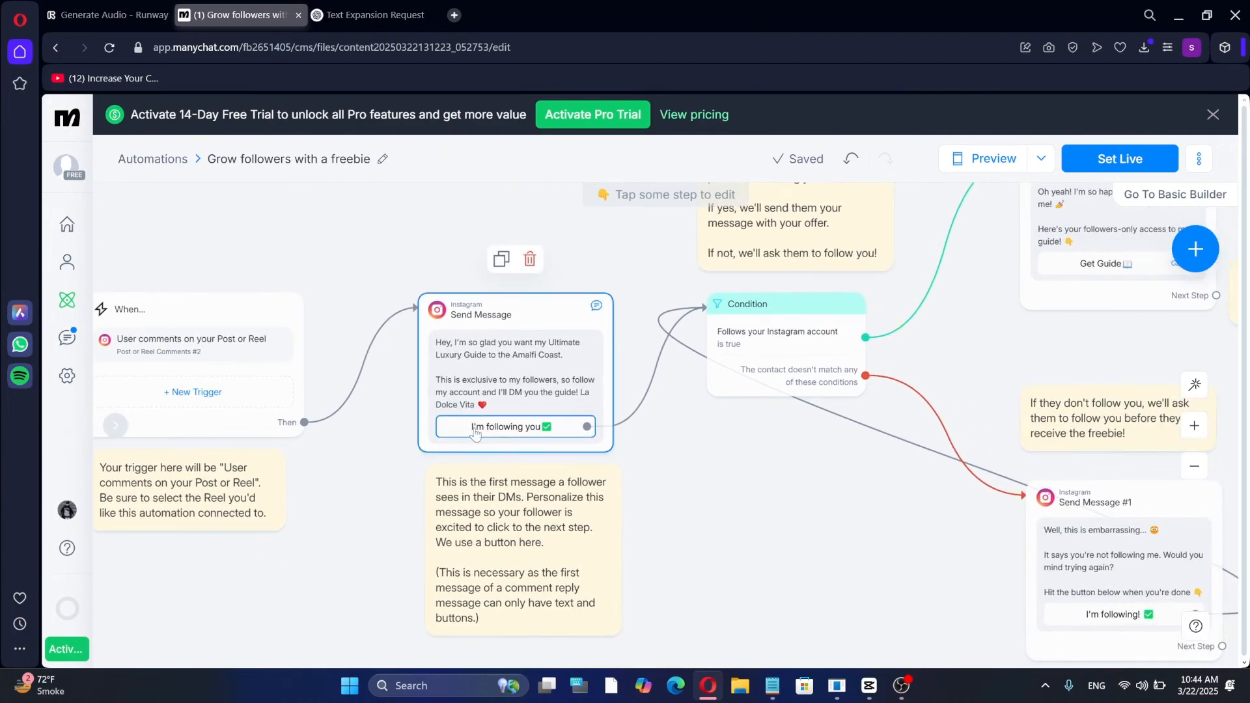
{"action": "left_click_drag", "start_coordinate": [713, 440], "coordinate": [450, 522]}
{"action": "left_click_drag", "start_coordinate": [704, 393], "coordinate": [476, 422]}
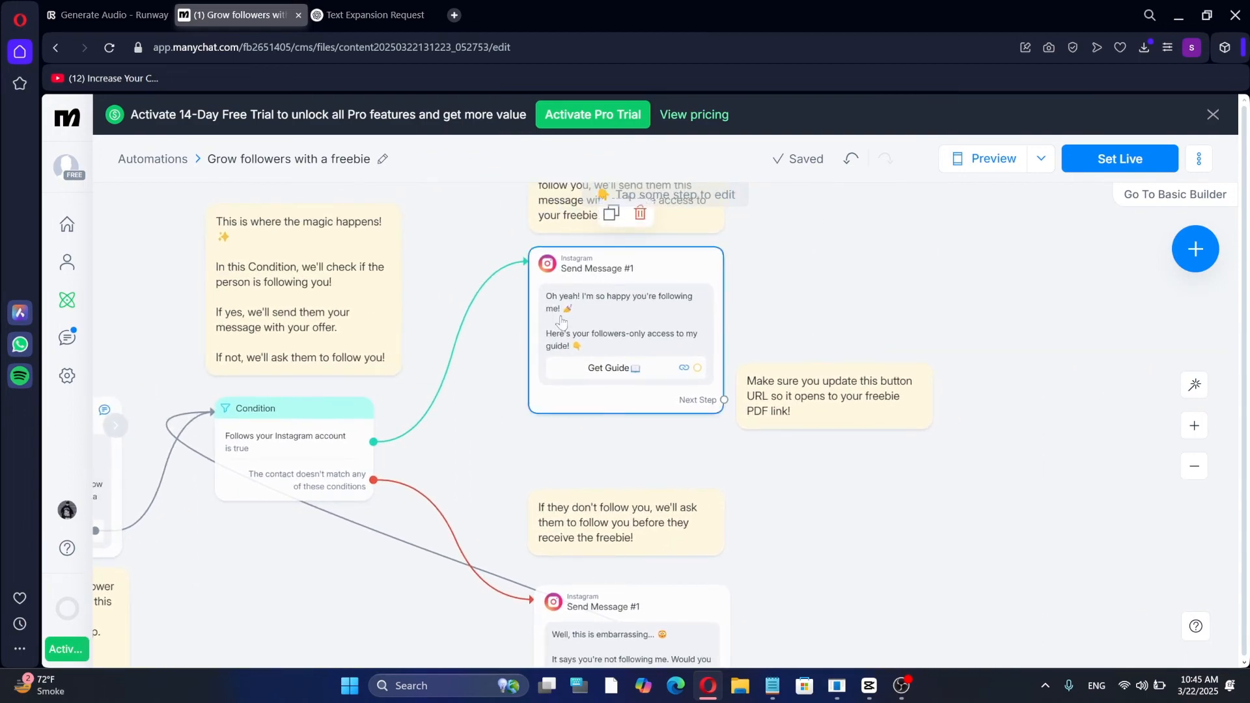
{"action": "scroll", "coordinate": [606, 416], "scroll_direction": "down", "scroll_amount": 3}
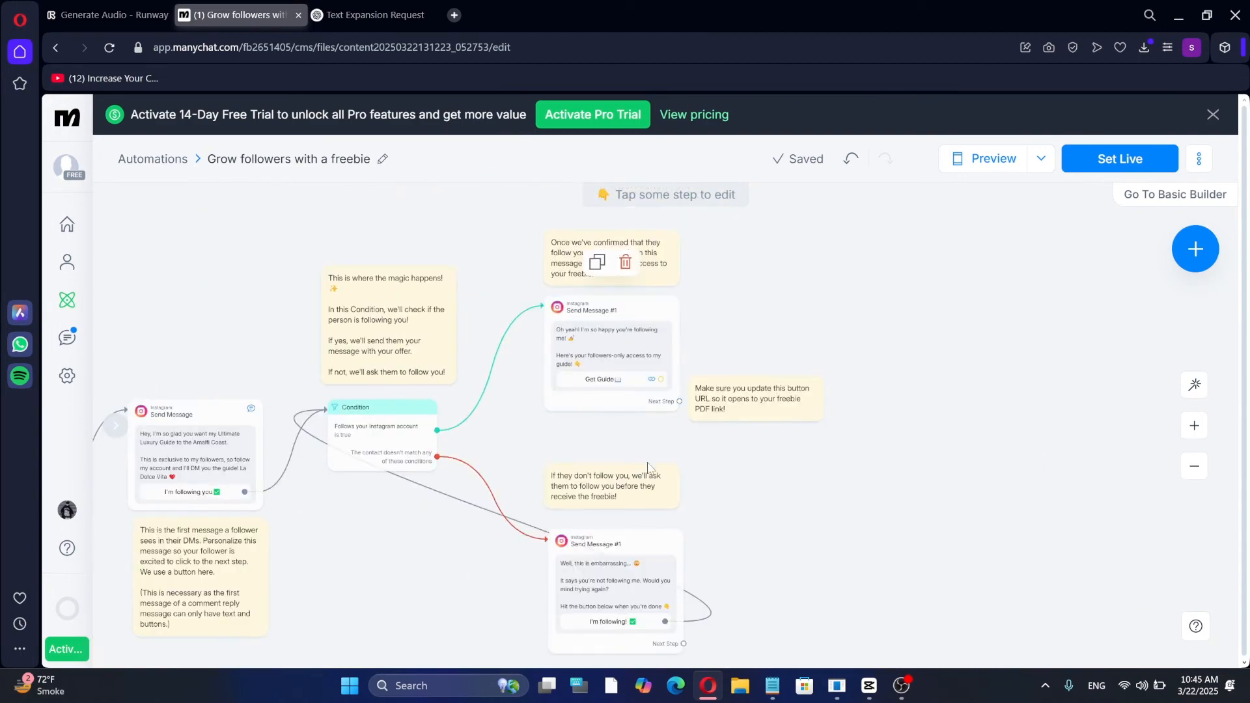
{"action": "scroll", "coordinate": [704, 450], "scroll_direction": "down", "scroll_amount": 3}
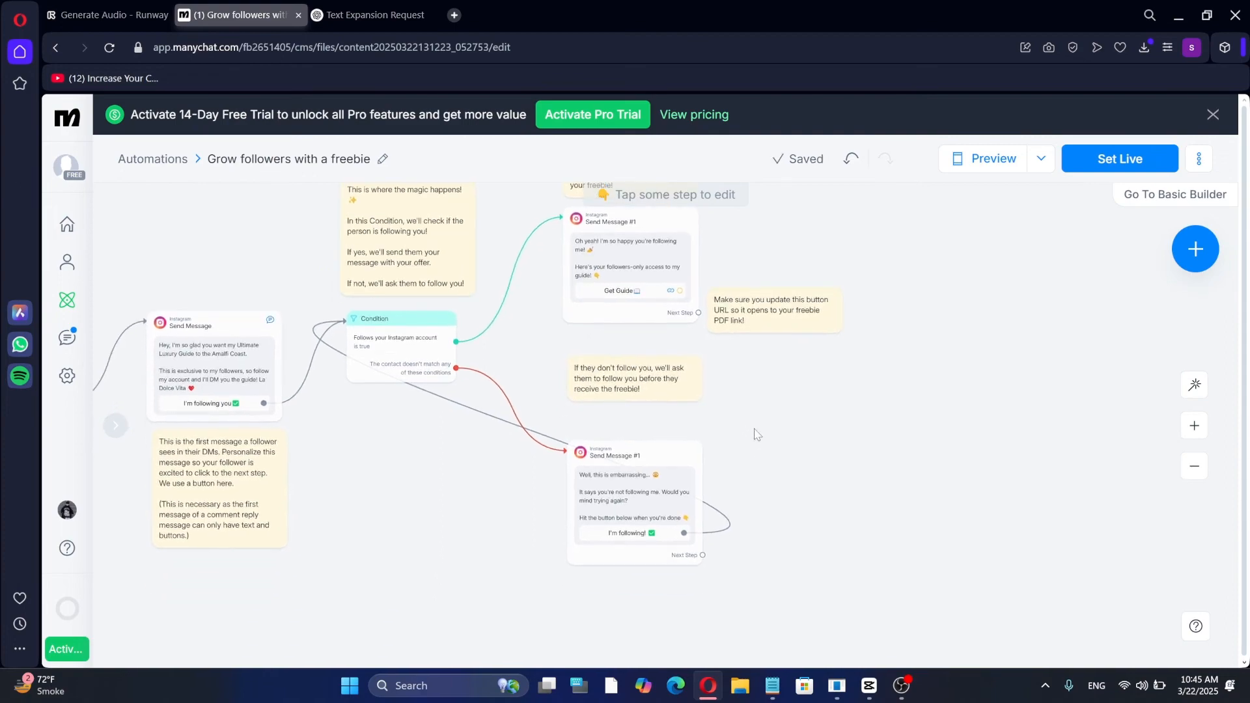
{"action": "scroll", "coordinate": [749, 446], "scroll_direction": "up", "scroll_amount": 3}
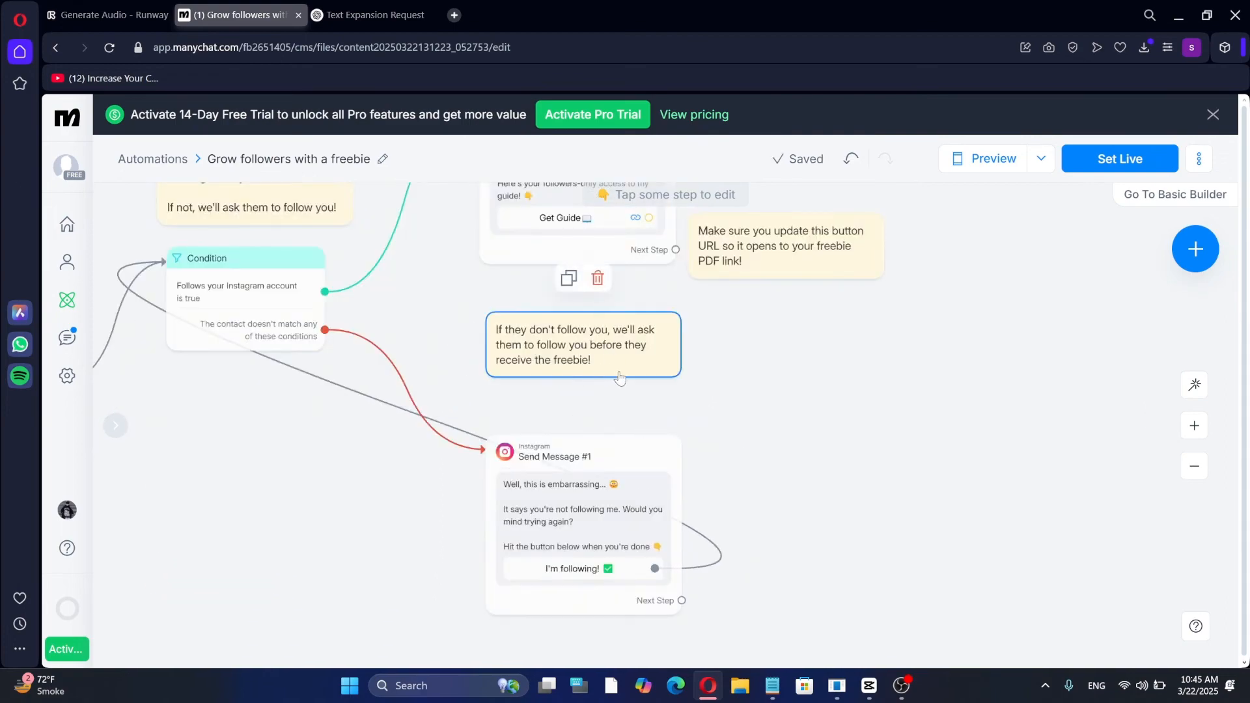
{"action": "mouse_move", "coordinate": [694, 580]}
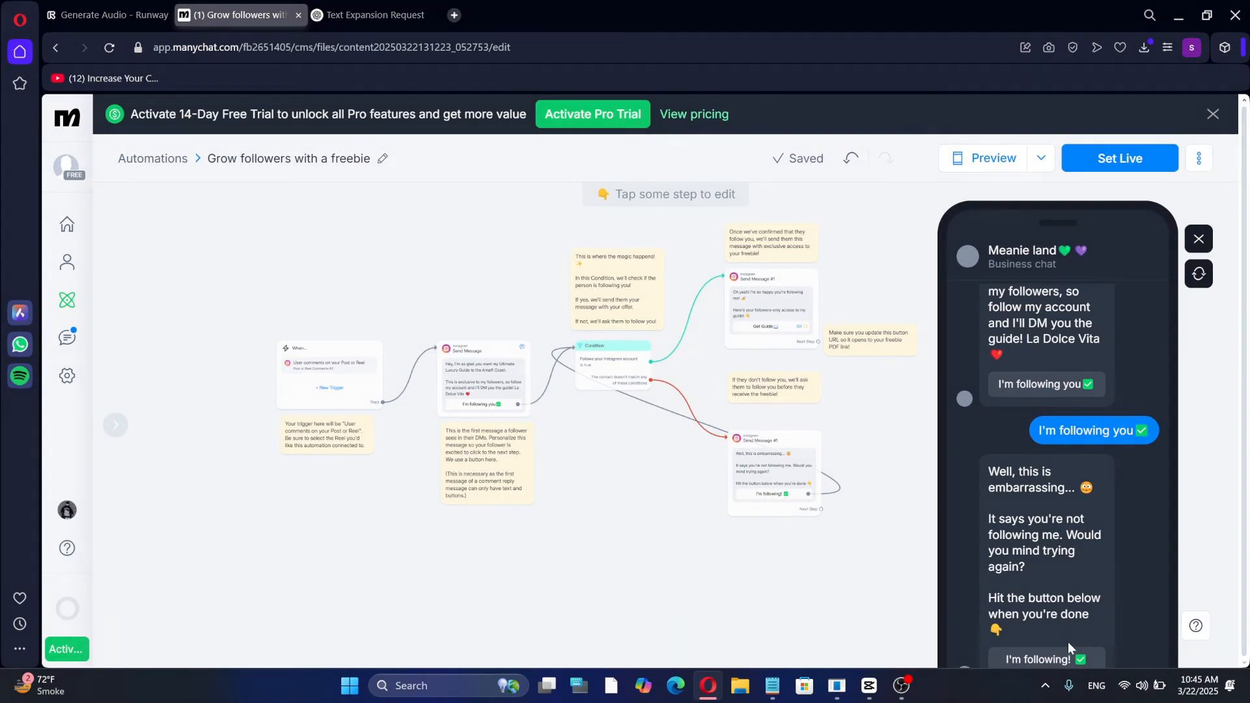
Step: Test the previewed conversation by answering "I'm following!", taking the "Follow business on IG" path and opening the "Get Guide" link, then close the linked page
{"action": "left_click", "coordinate": [1068, 658]}
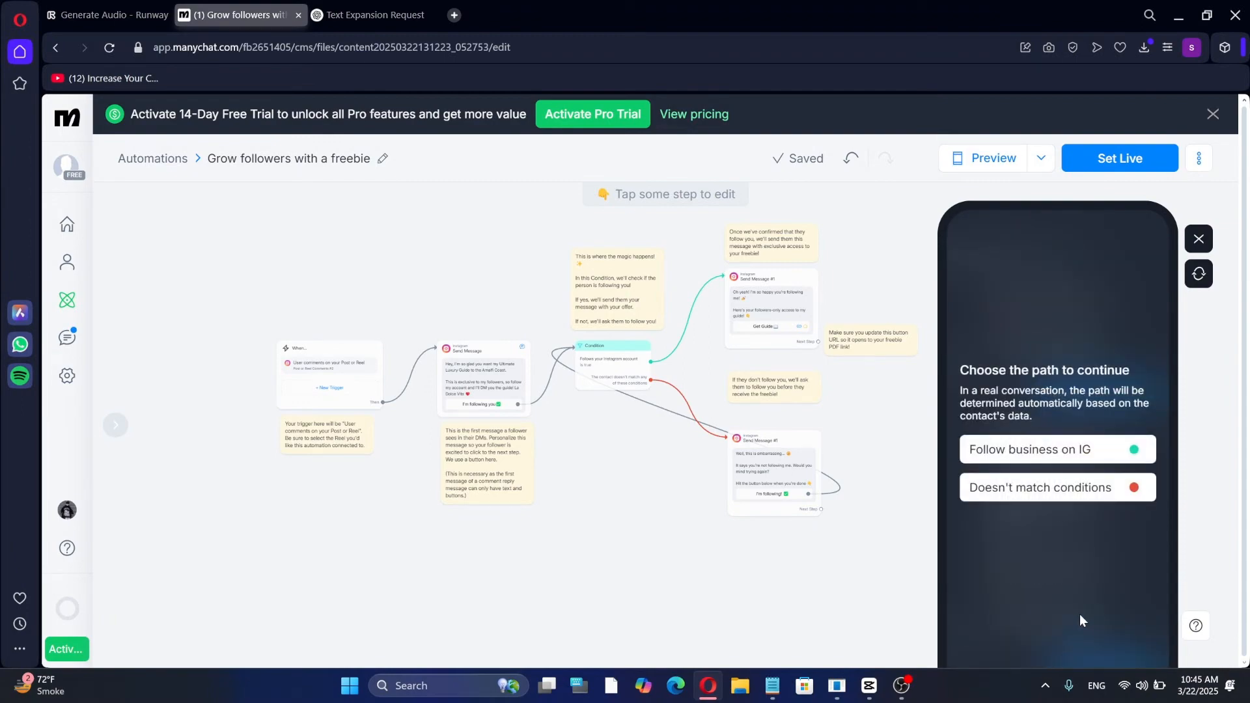
{"action": "left_click", "coordinate": [1068, 488]}
{"action": "left_click", "coordinate": [1041, 573]}
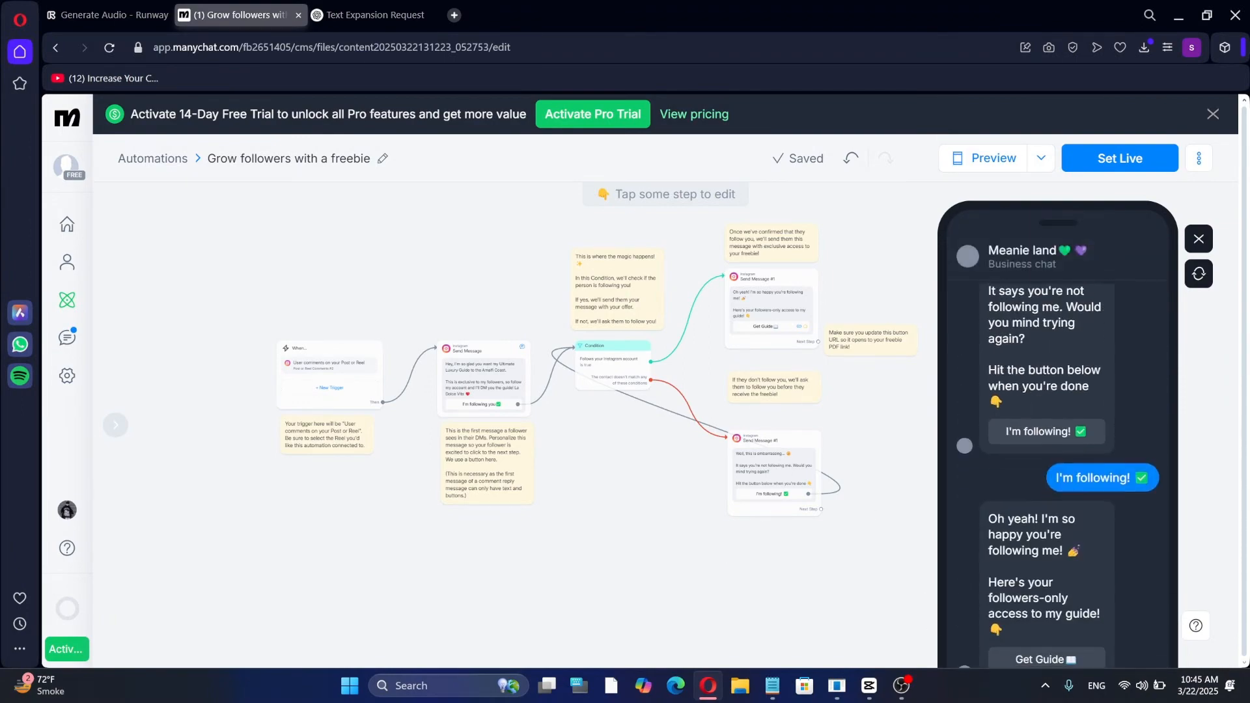
{"action": "left_click", "coordinate": [1041, 662]}
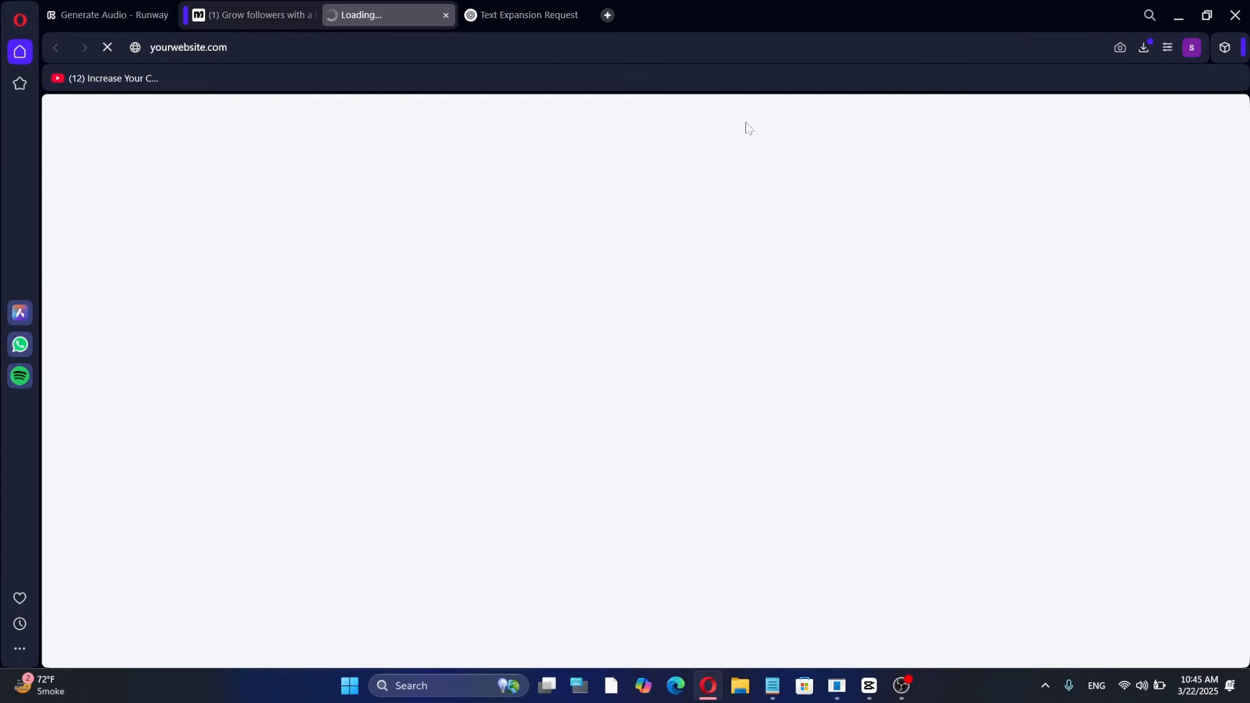
{"action": "left_click", "coordinate": [445, 15]}
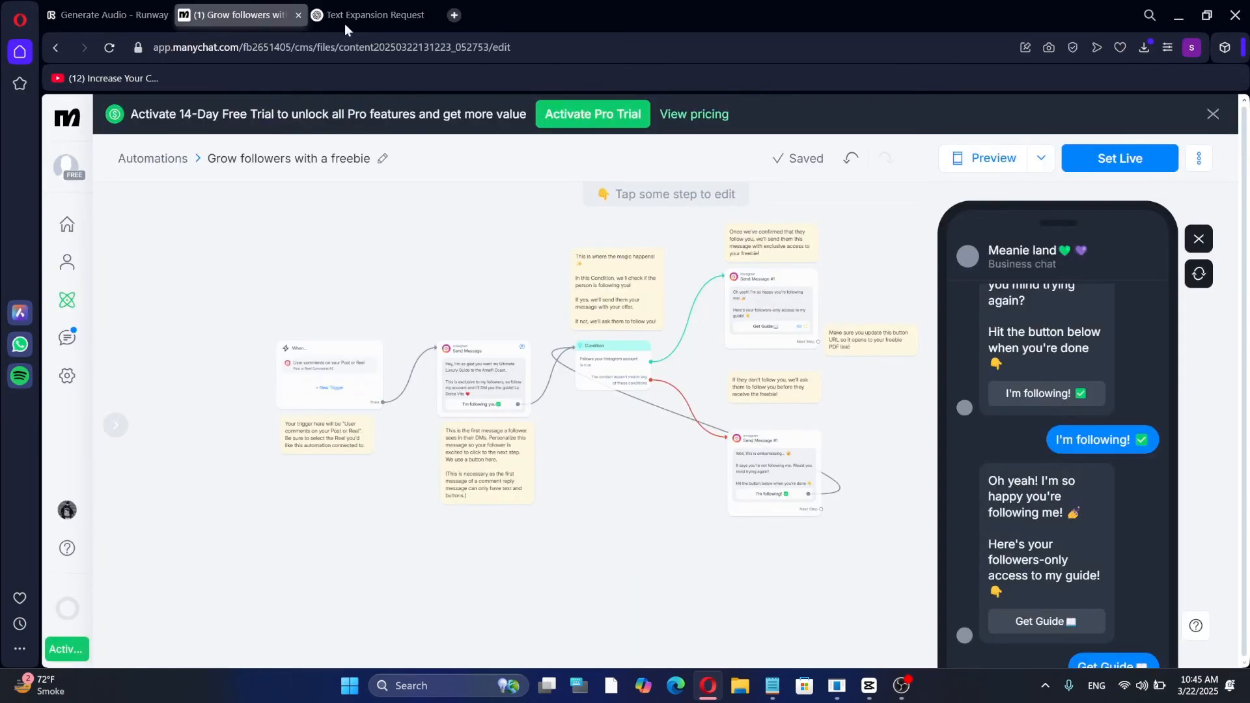